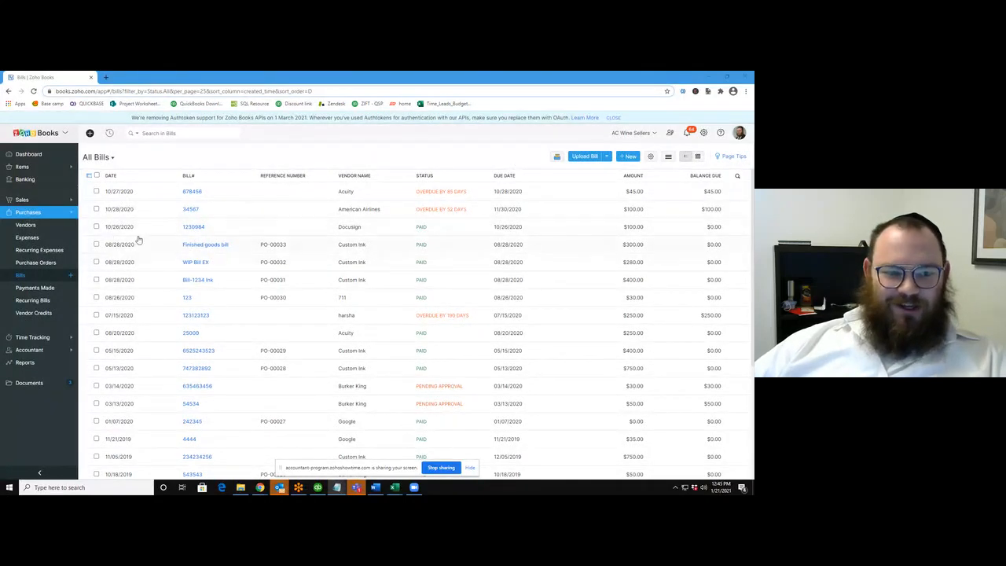
- Leave the bills list and open the chart of accounts by way of the dashboard
click(64, 218)
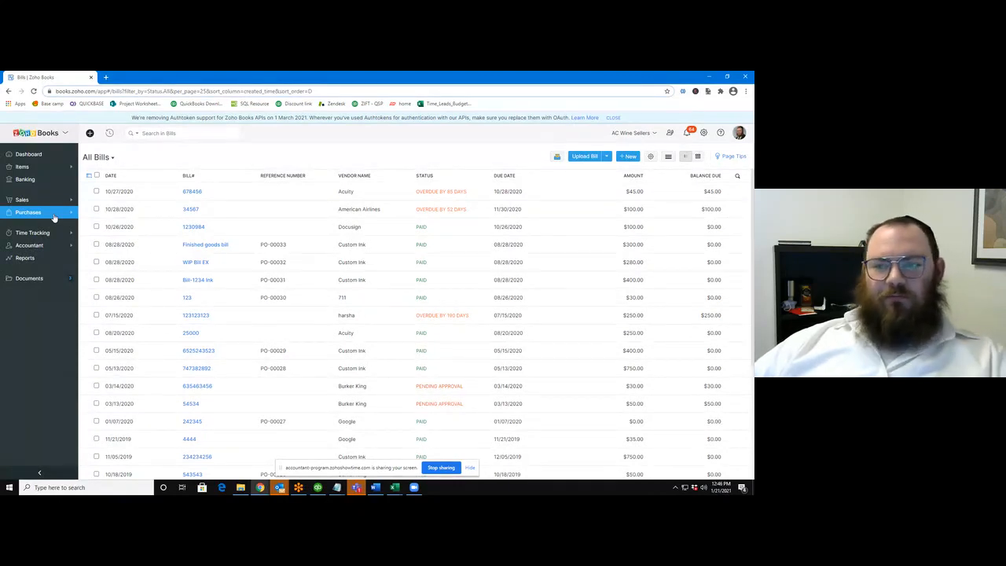
click(43, 156)
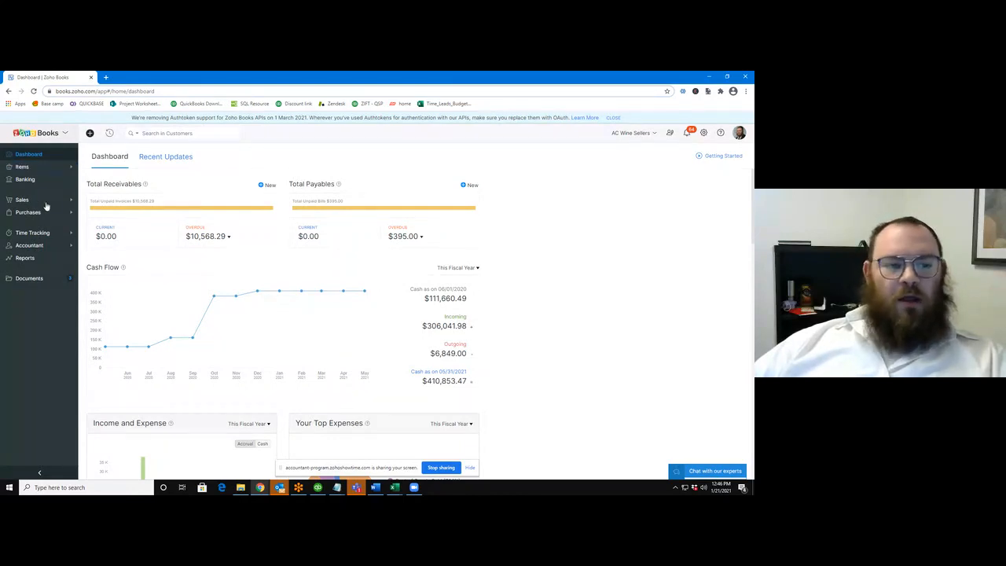
click(56, 249)
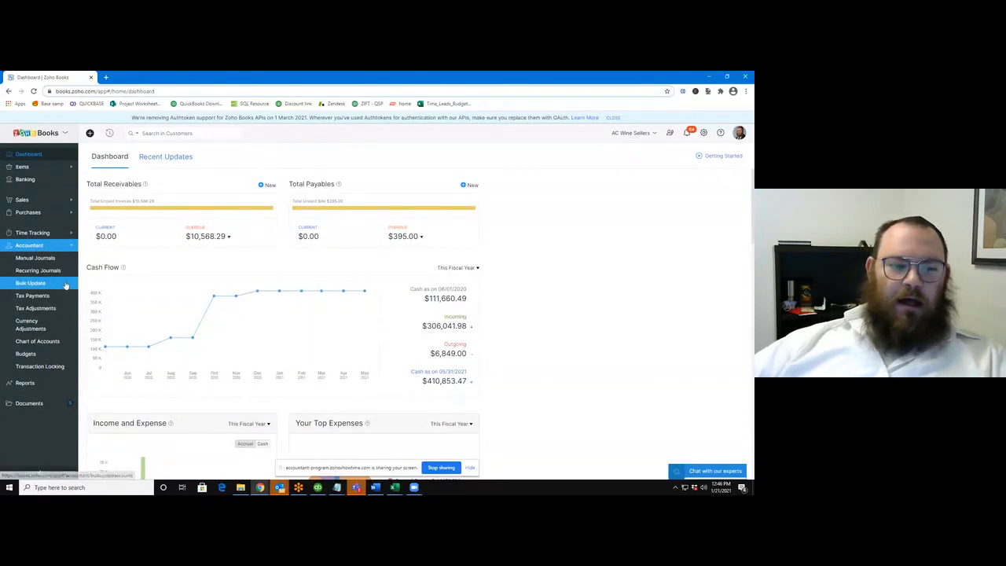
click(53, 344)
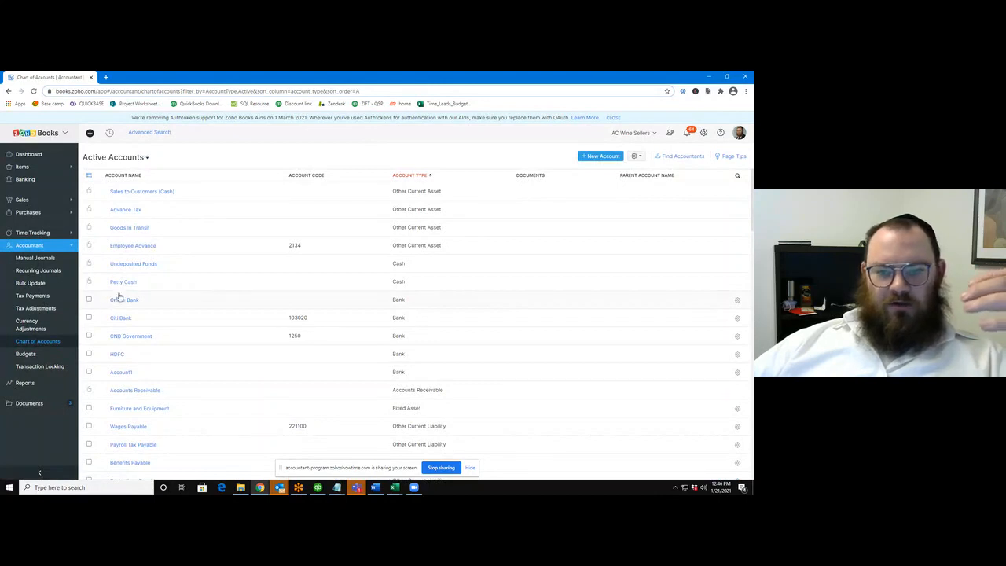
- Look through the active accounts from the asset accounts down to the expense accounts and back
scroll(155, 283, down, 10)
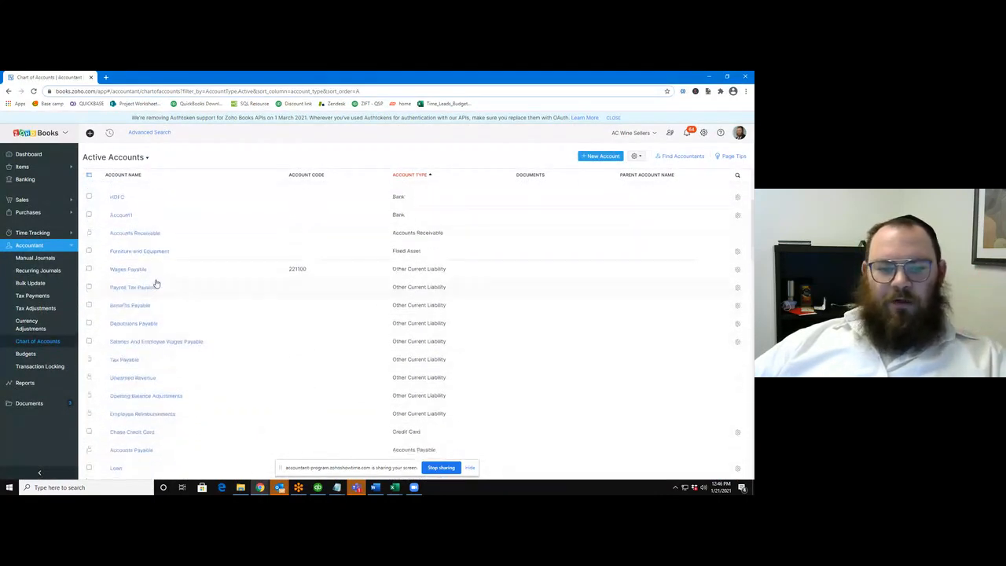
scroll(155, 283, down, 5)
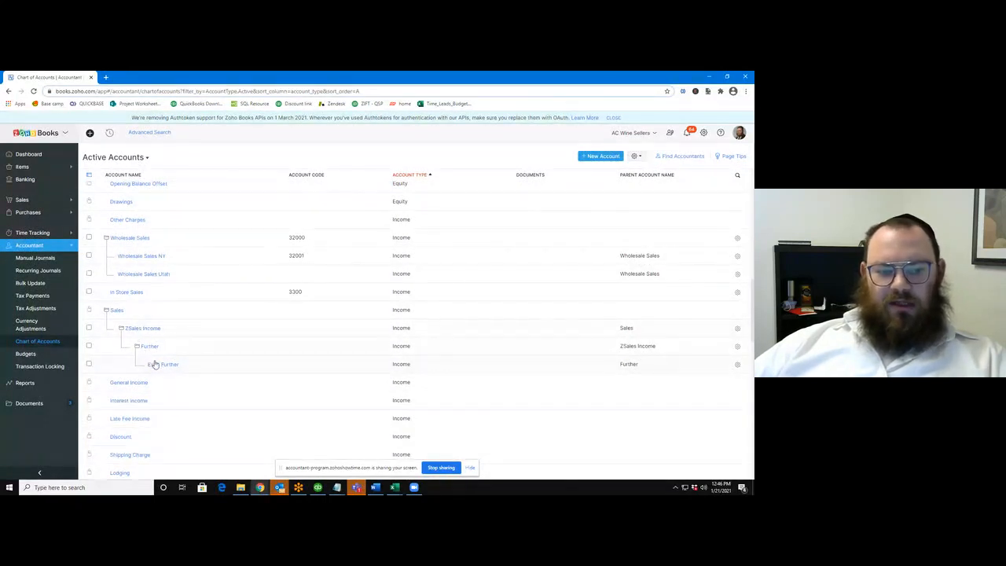
scroll(163, 330, down, 4)
scroll(172, 321, down, 3)
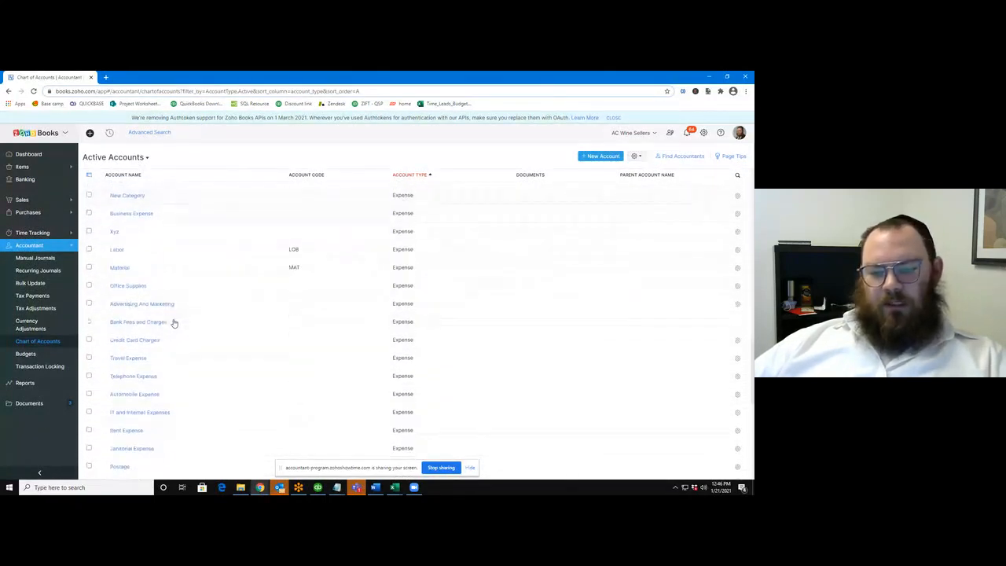
scroll(186, 321, up, 5)
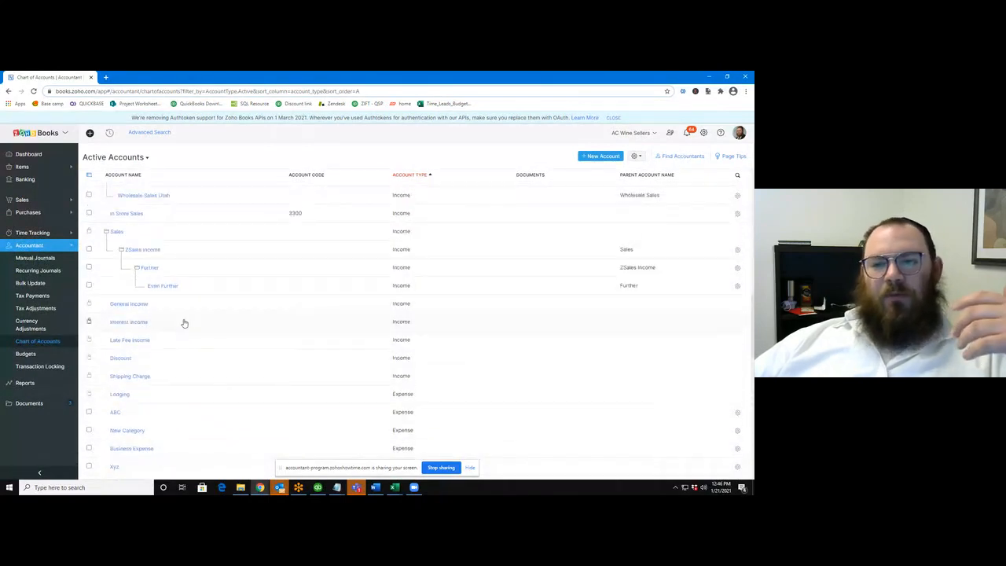
scroll(184, 321, up, 10)
scroll(185, 322, up, 5)
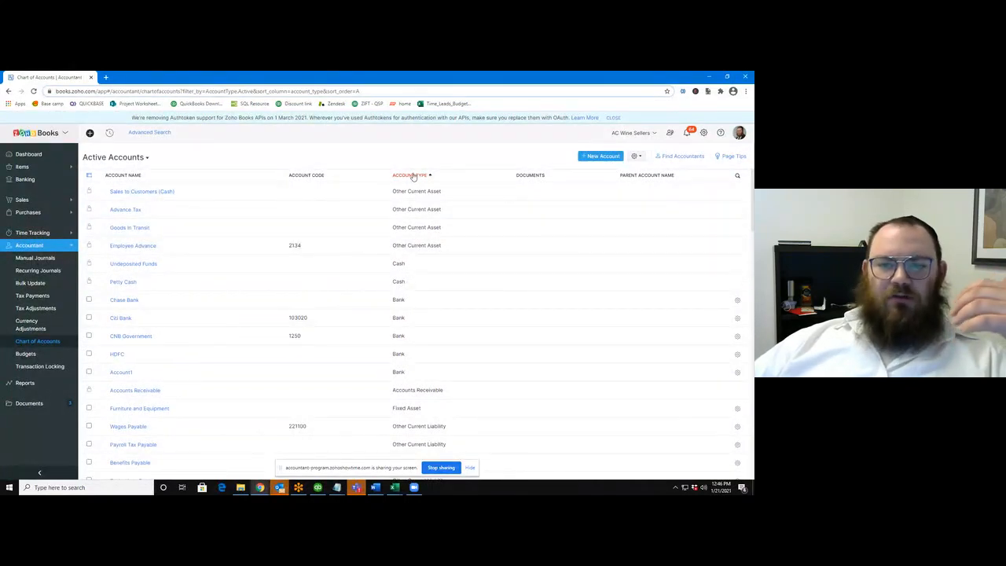
- Sort the active accounts by account type in descending order and review the expense and income accounts
click(413, 175)
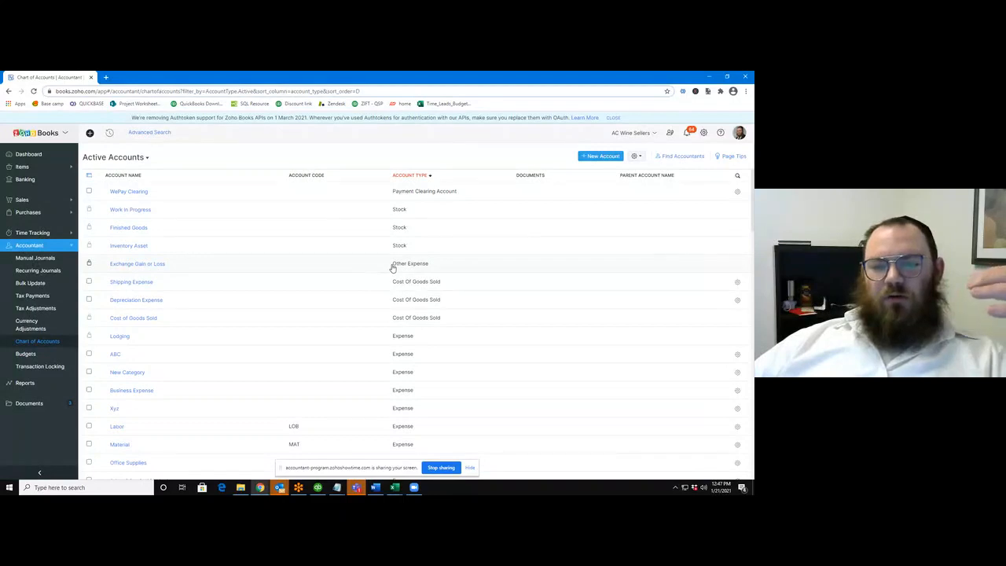
scroll(393, 268, down, 1)
scroll(393, 269, down, 1)
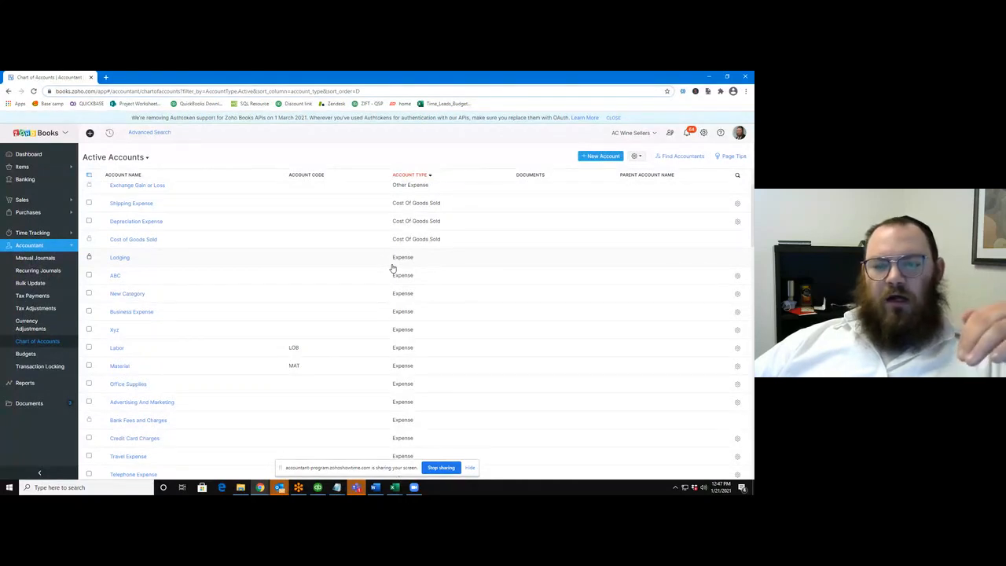
scroll(393, 271, down, 2)
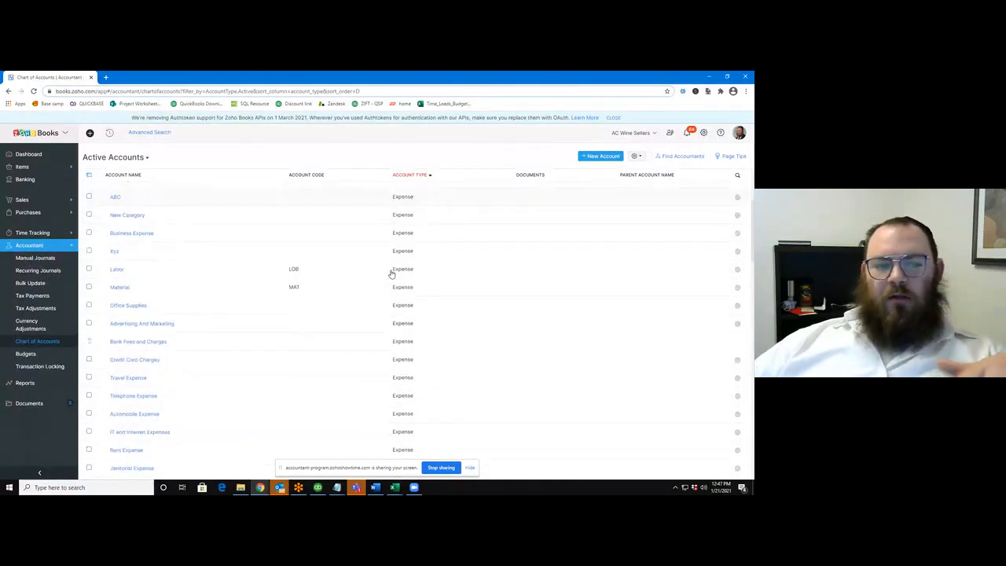
scroll(392, 273, down, 1)
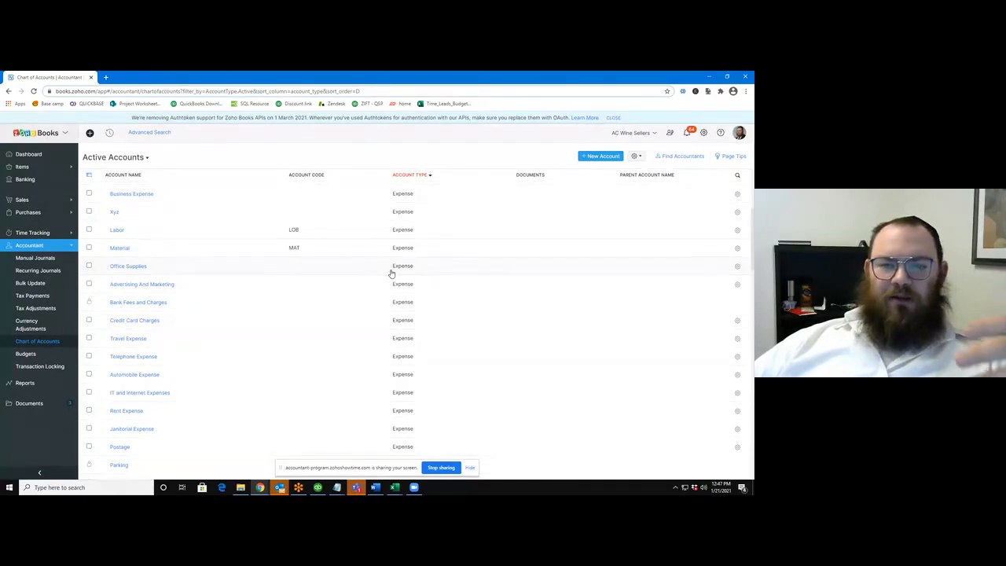
scroll(392, 272, down, 1)
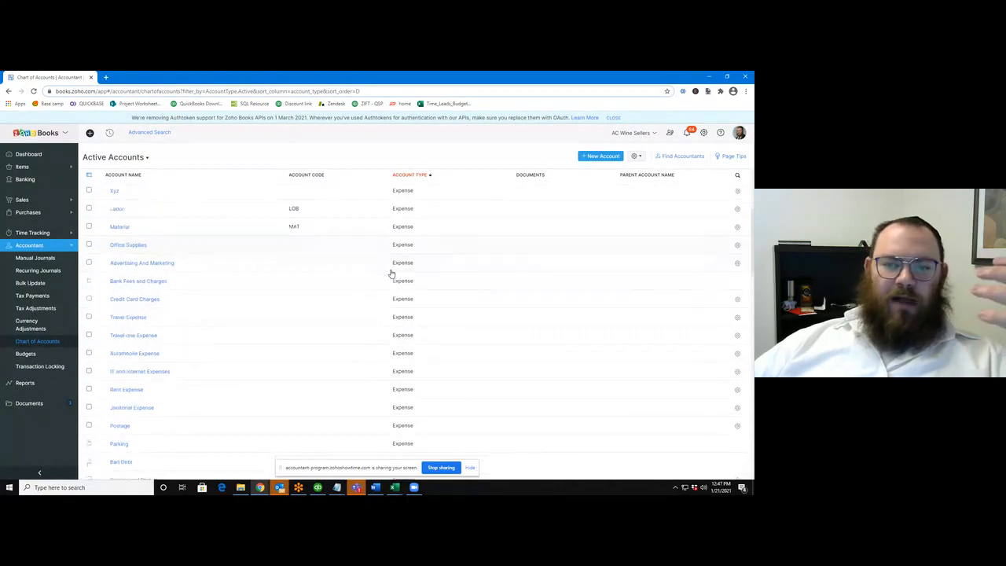
scroll(391, 272, down, 10)
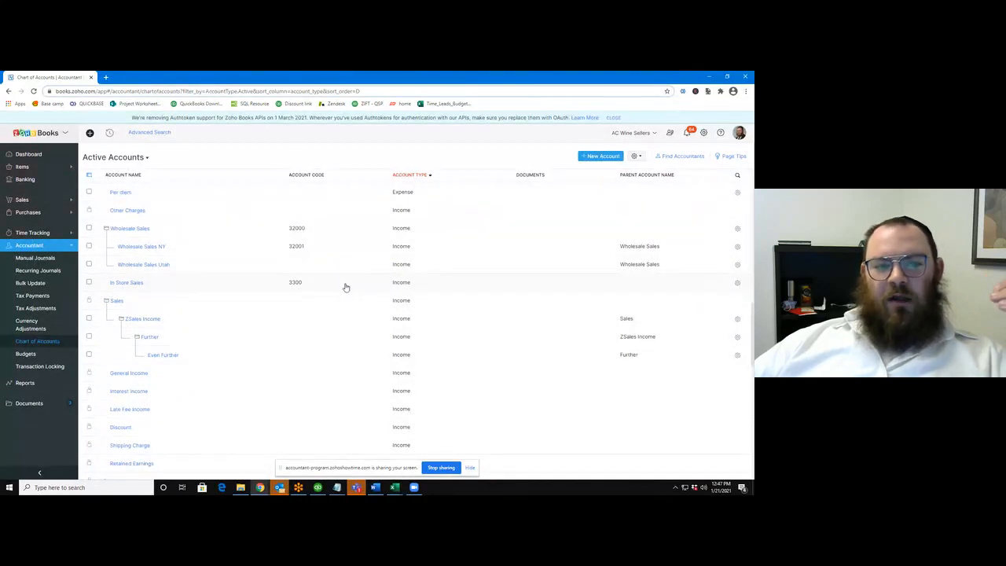
scroll(346, 288, up, 10)
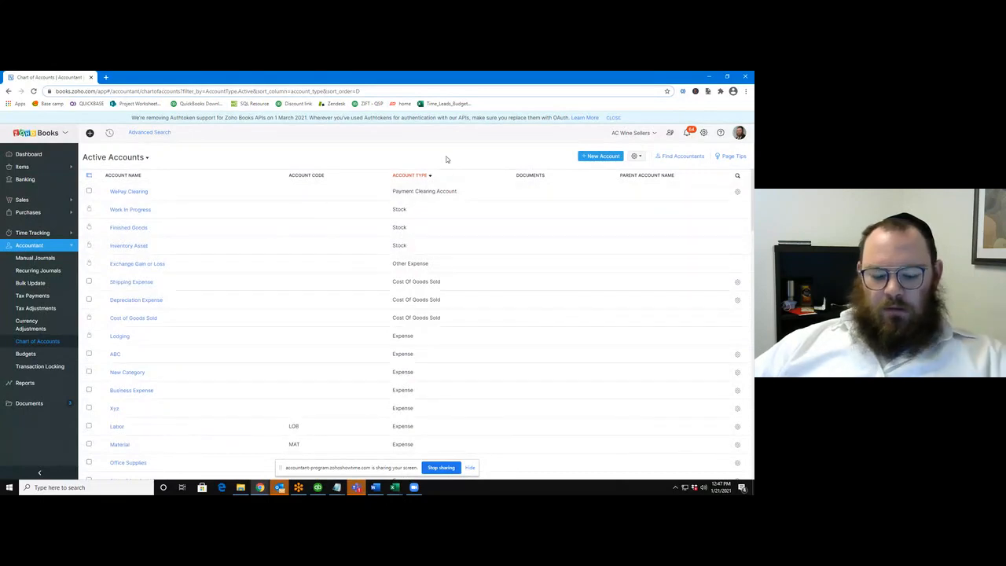
- Search the chart of accounts page for "bank" and go through the matches to the Chase Bank account
key(ctrl+f)
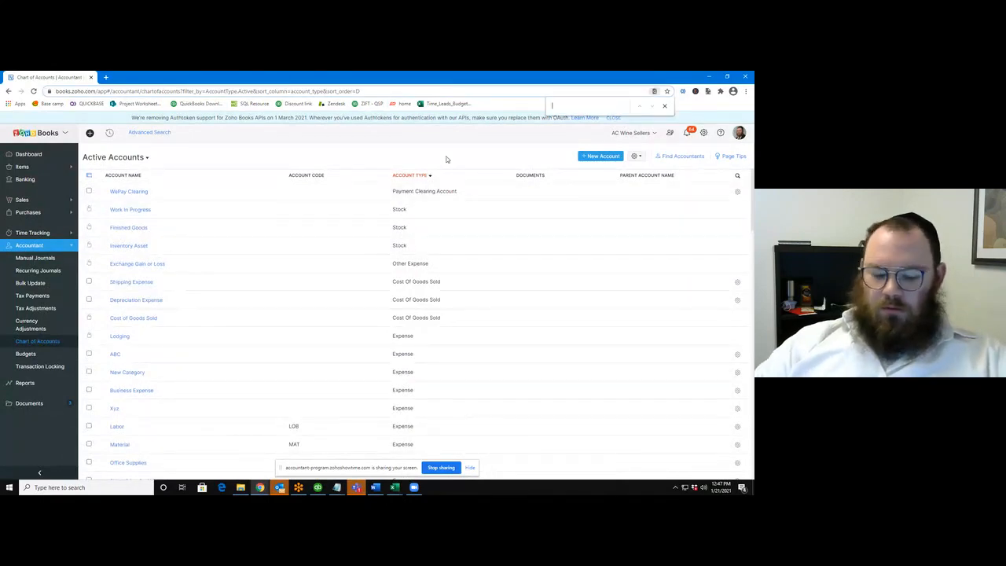
text(bank)
key(Return)
key(Return)
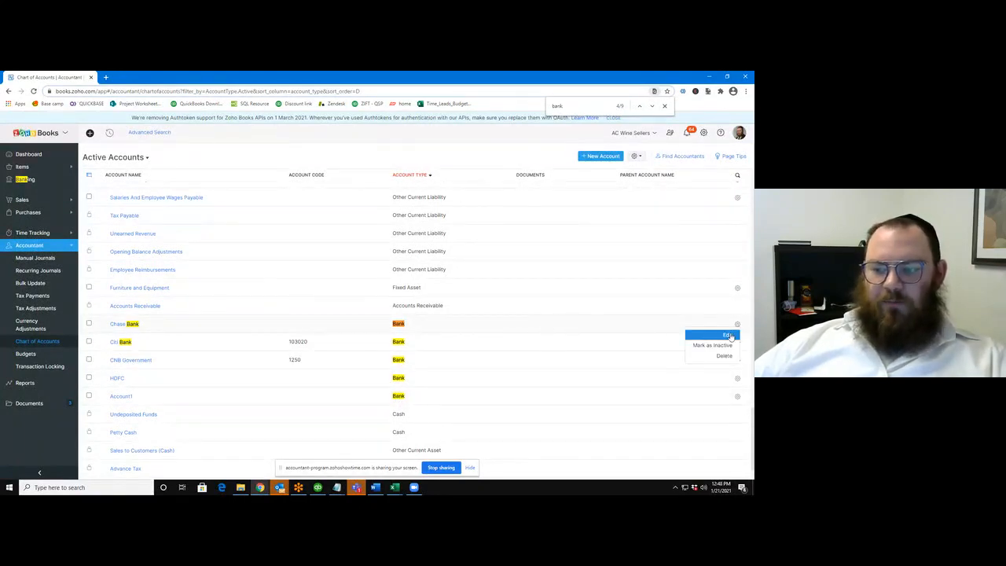
- Rename the Chase Bank account as "Chase Bank - Operating", set its account code to 1050 and save it
click(727, 335)
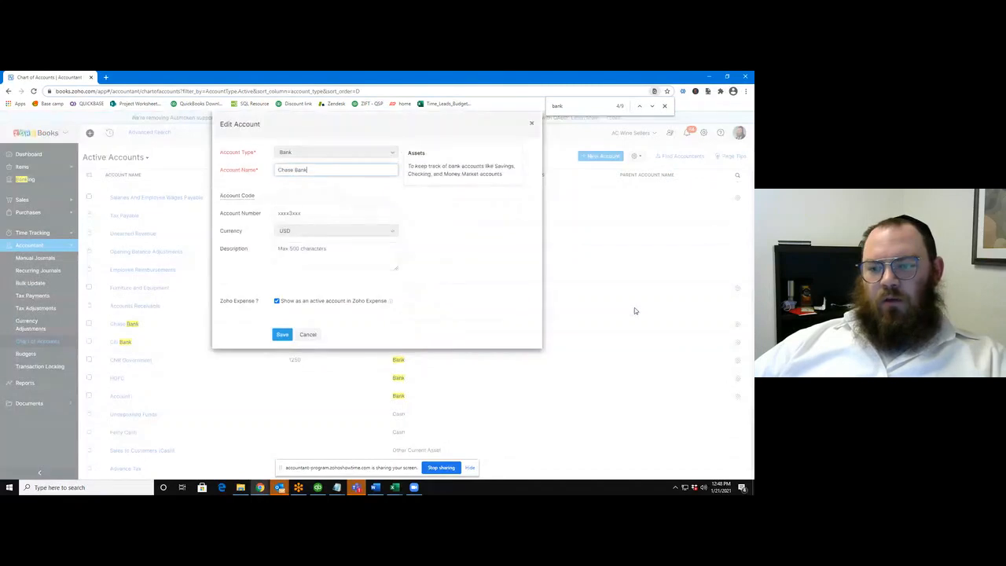
click(308, 335)
click(737, 323)
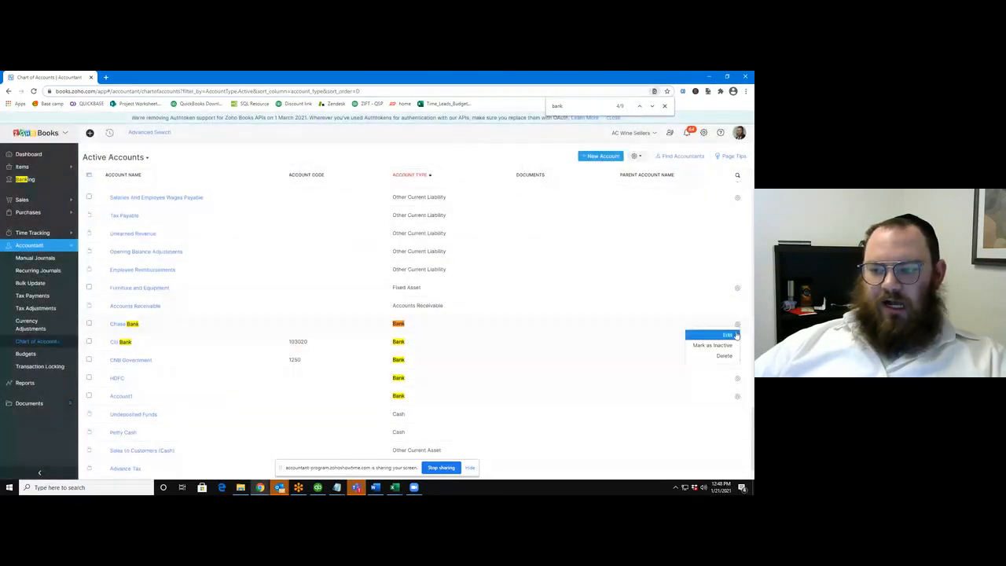
click(728, 337)
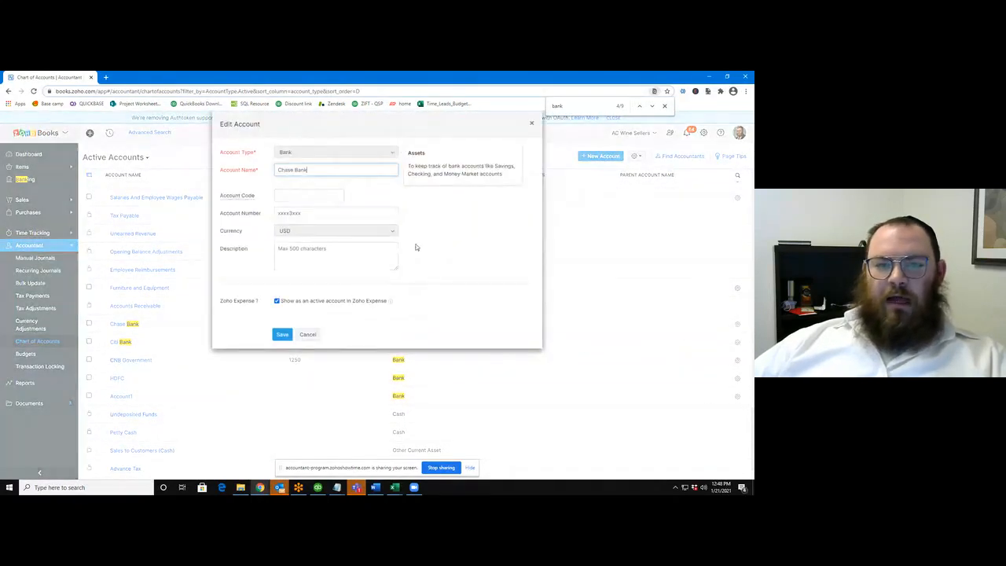
text(- )
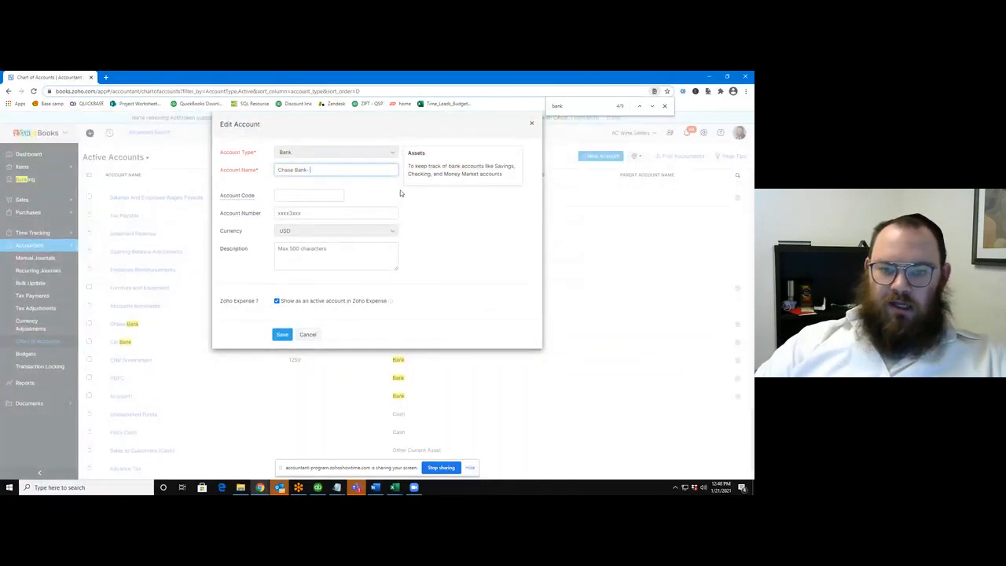
text( - O)
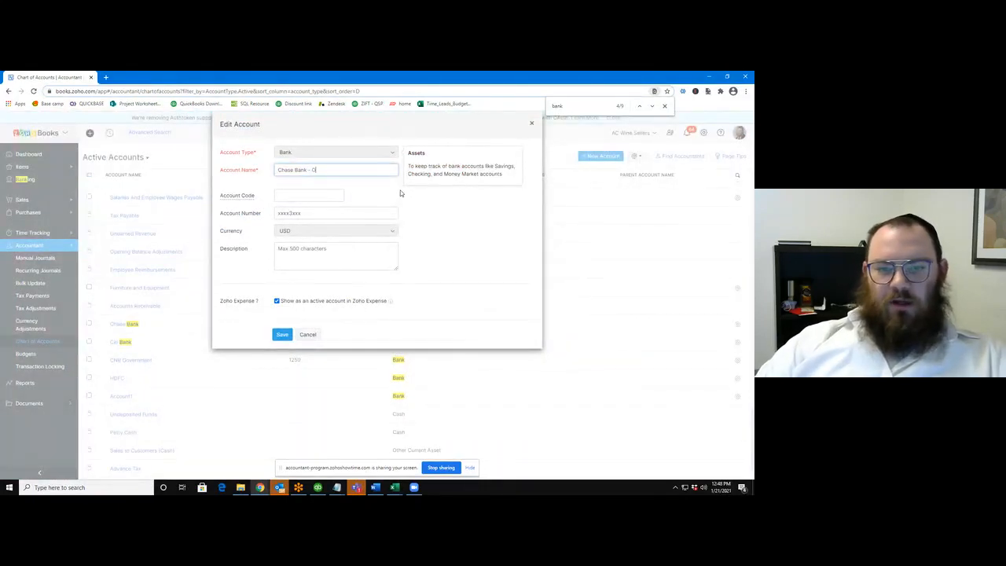
text(perating)
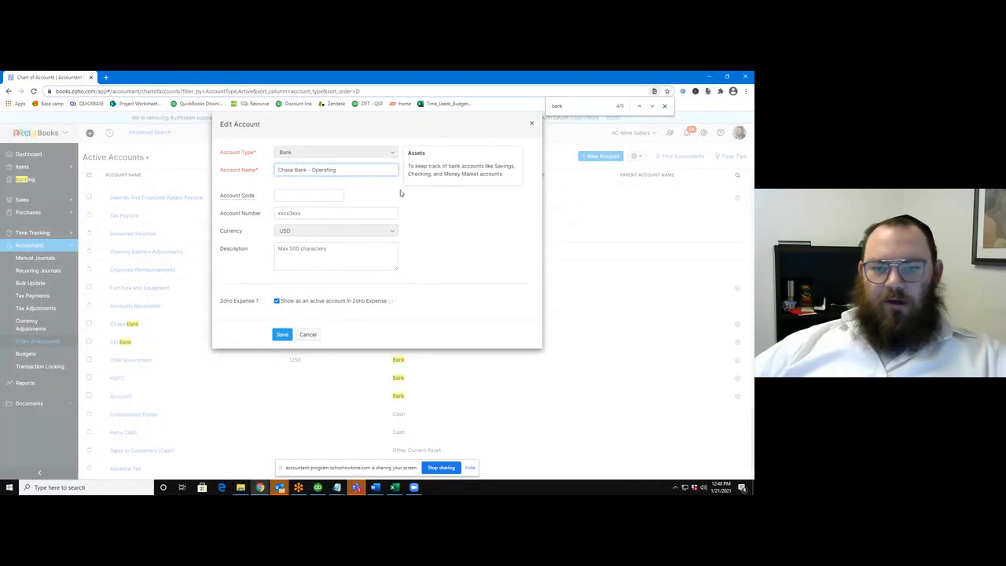
click(362, 209)
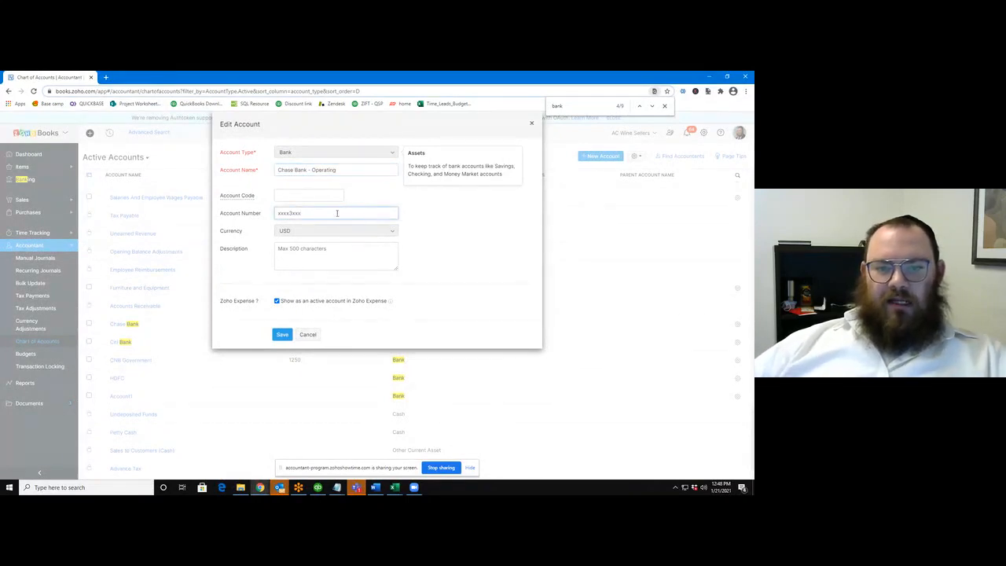
click(337, 192)
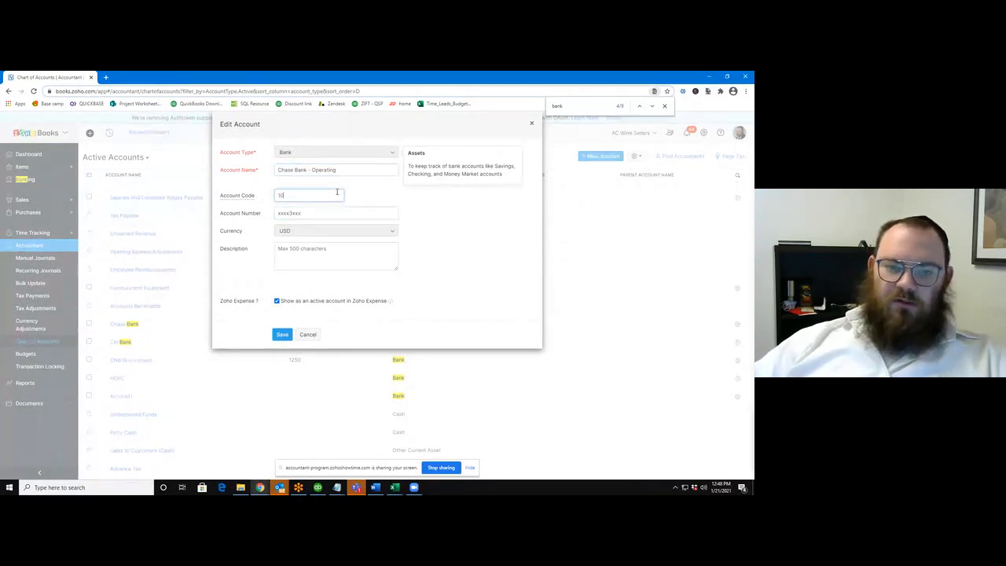
text(1050)
click(282, 334)
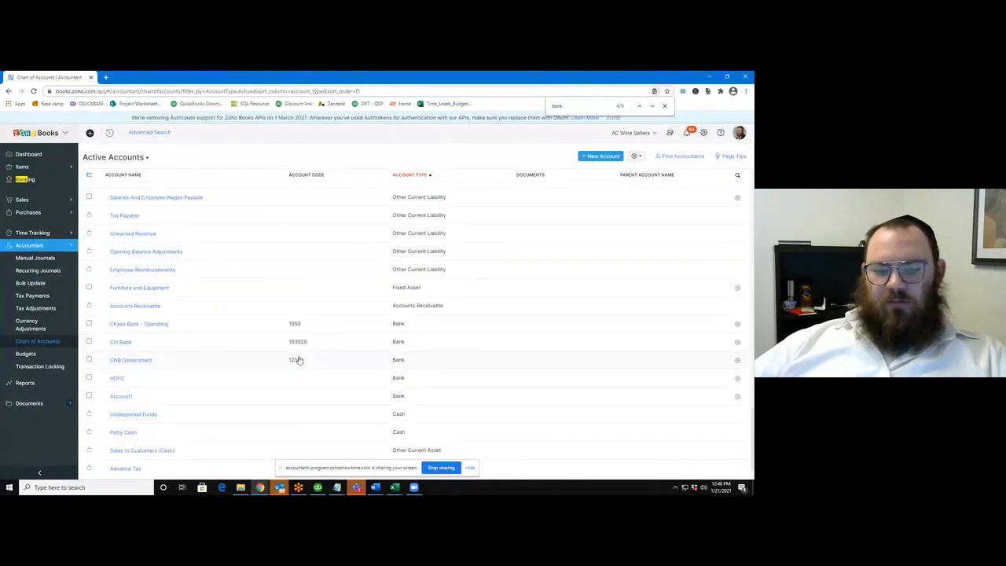
- Set the Citi Bank account's account code to 1060 and save the account
click(737, 342)
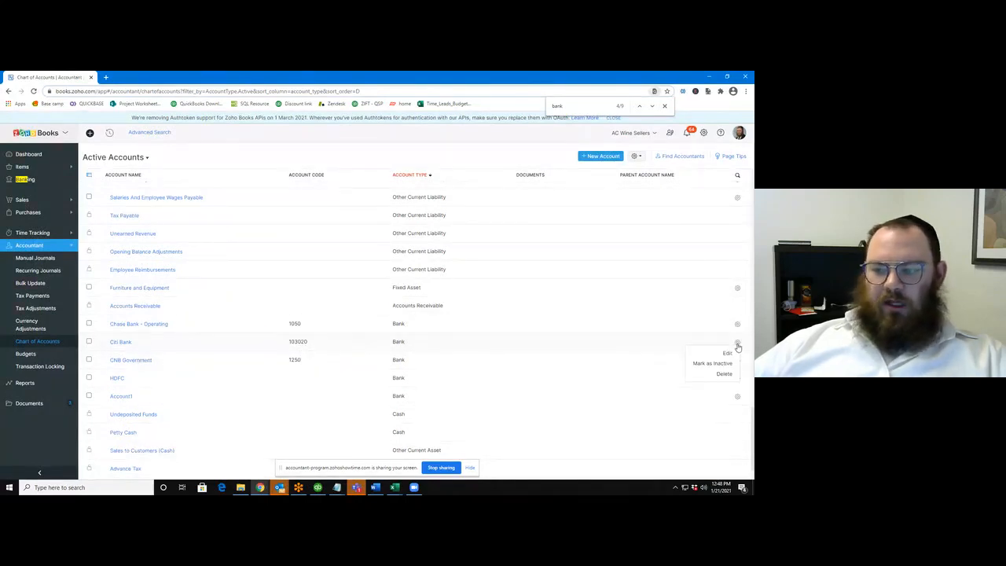
click(734, 352)
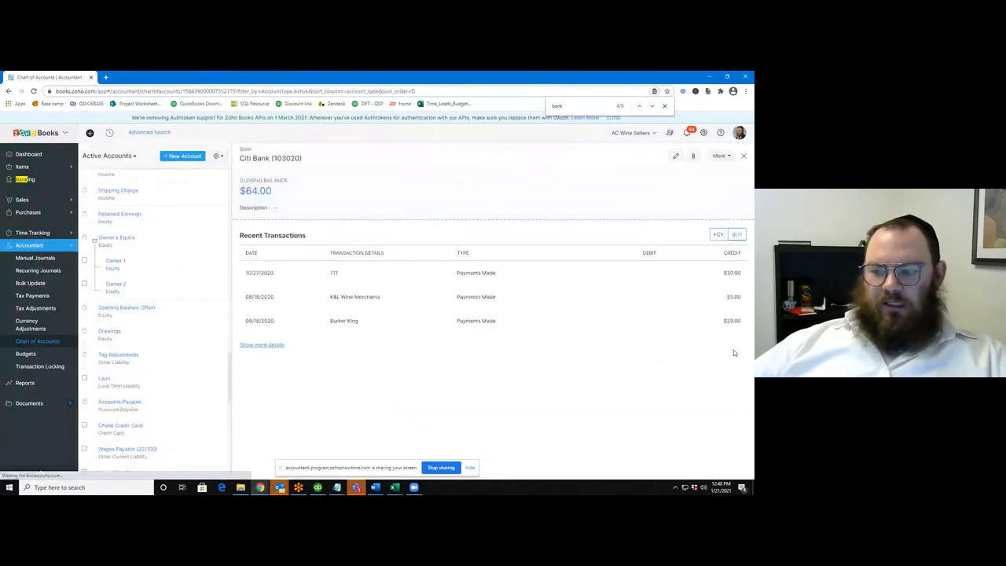
click(675, 155)
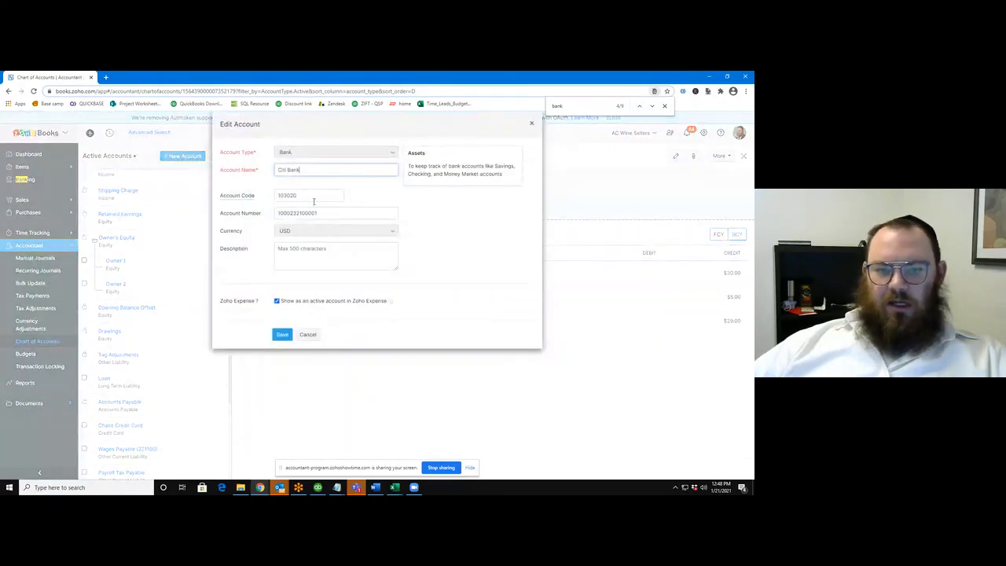
double_click(319, 197)
text(1060)
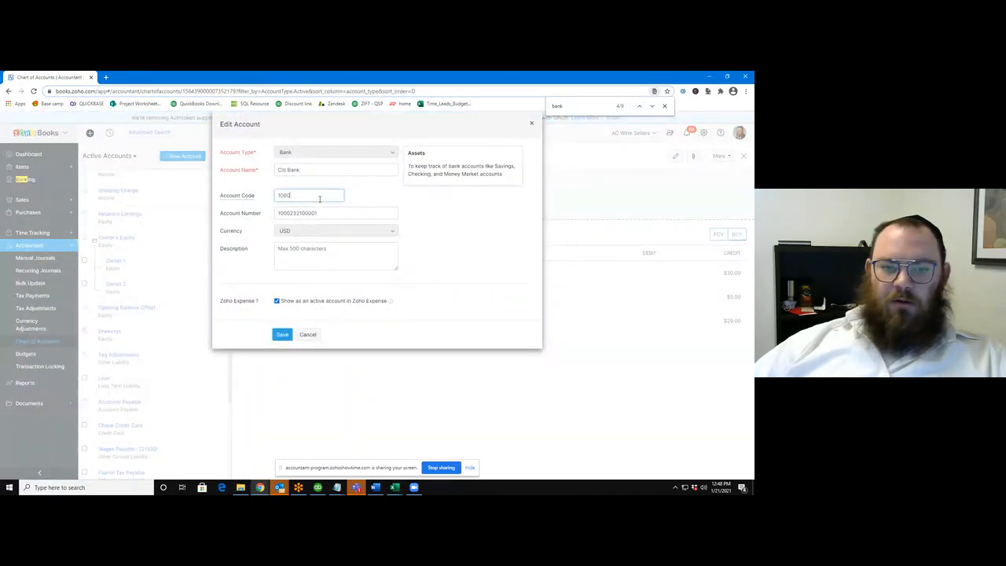
click(282, 334)
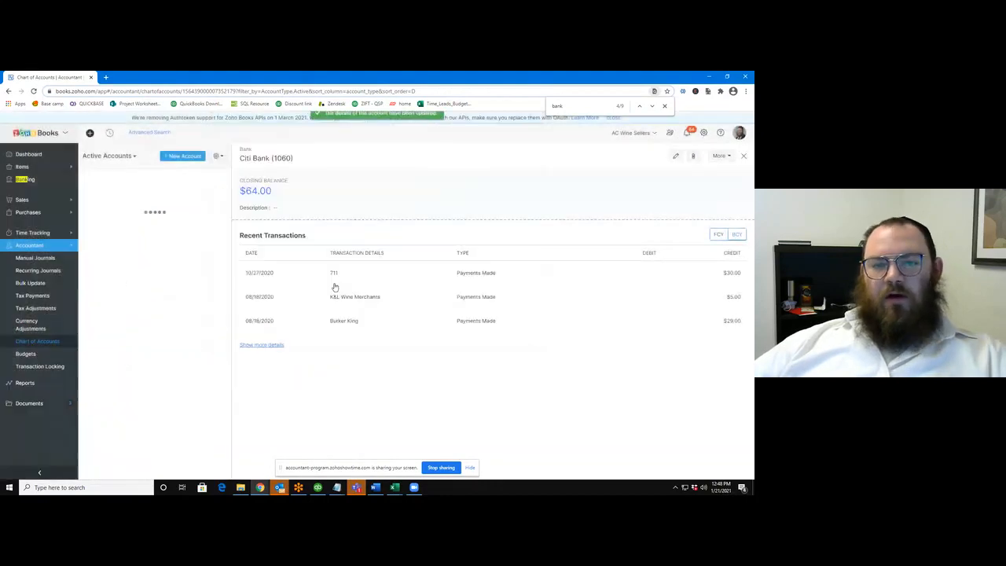
- Return to the full chart of accounts list and export the chart of accounts as a CSV file
click(55, 250)
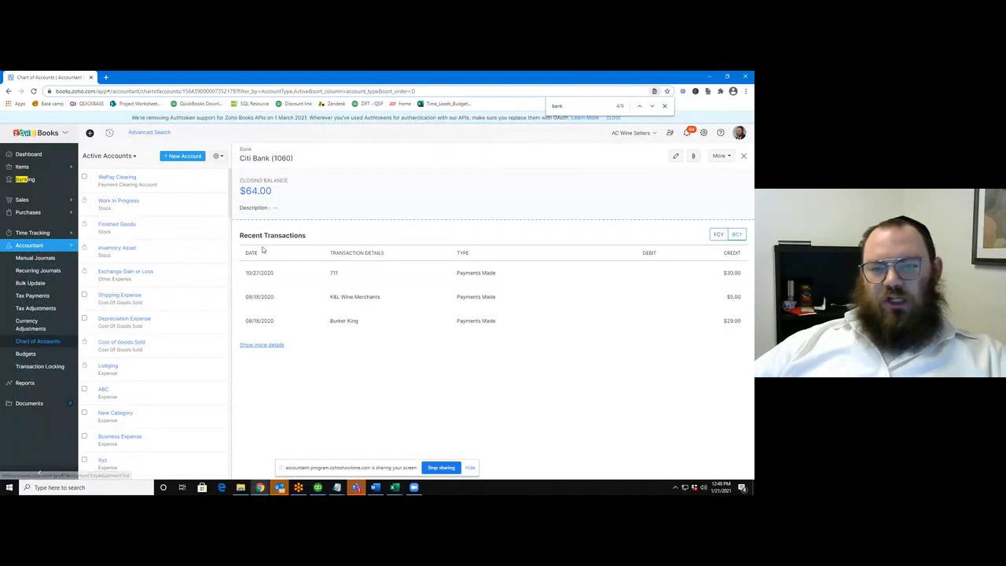
click(56, 343)
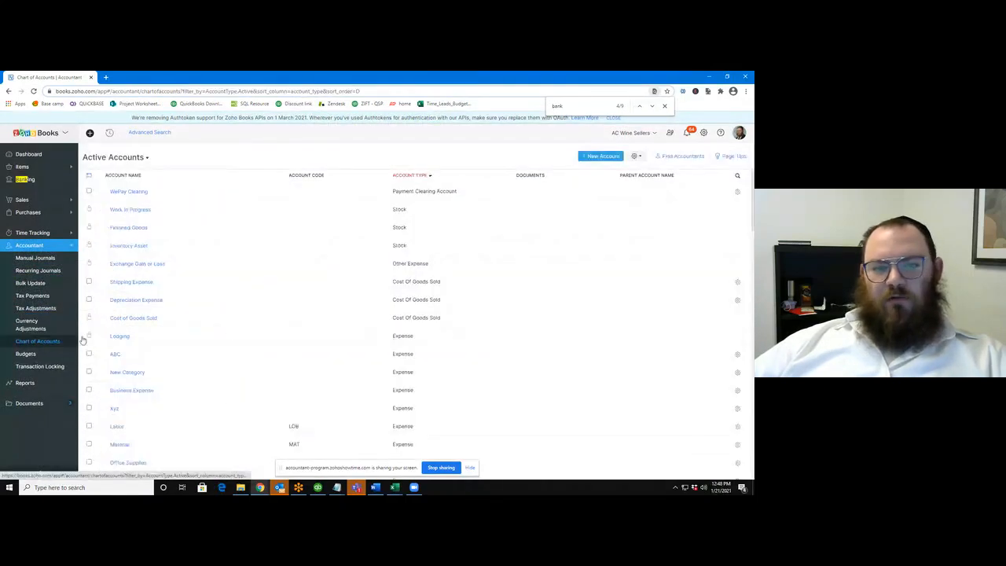
click(638, 157)
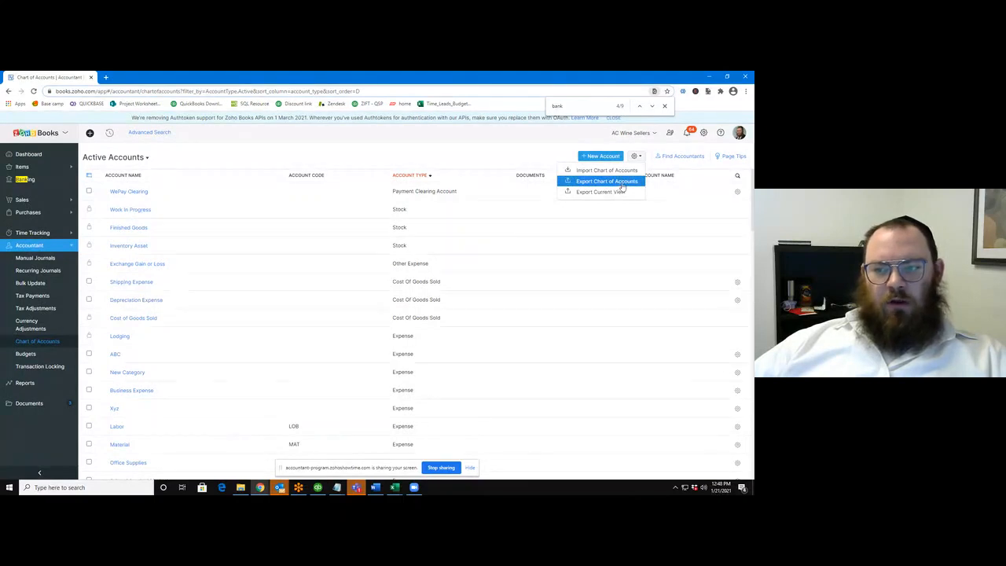
click(622, 182)
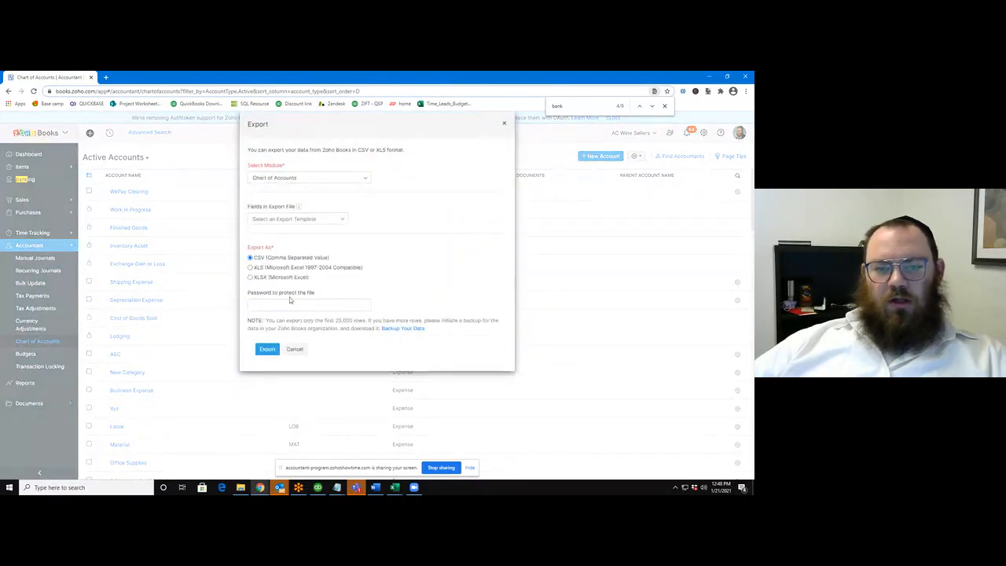
click(267, 350)
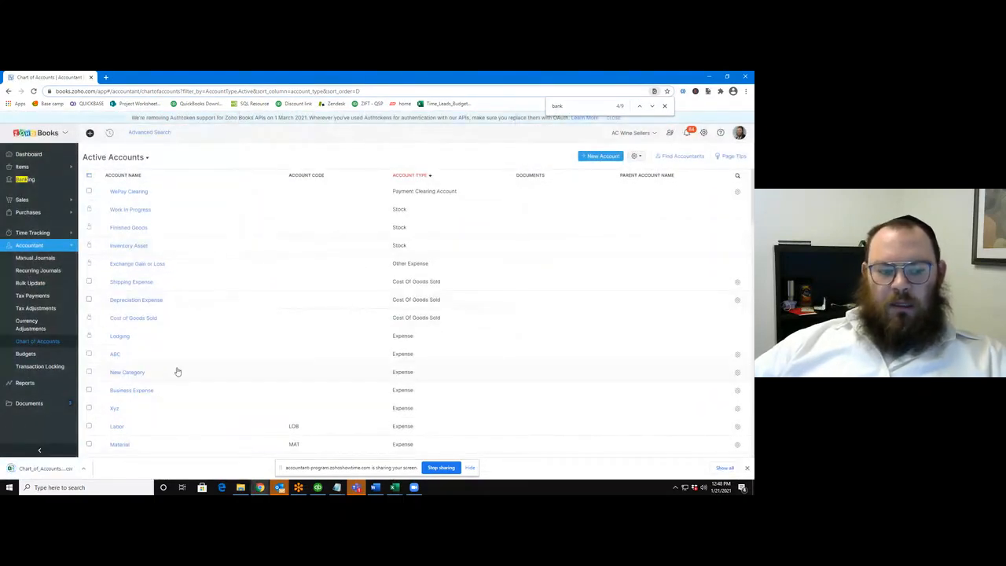
- Open the exported chart of accounts file in Excel, fit all columns to their contents and return to the browser
click(54, 470)
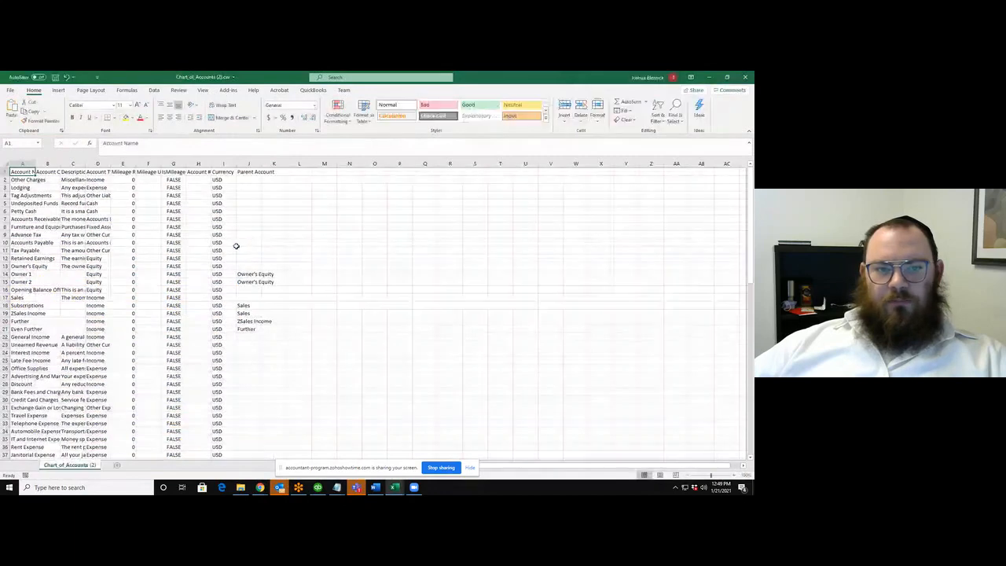
click(144, 227)
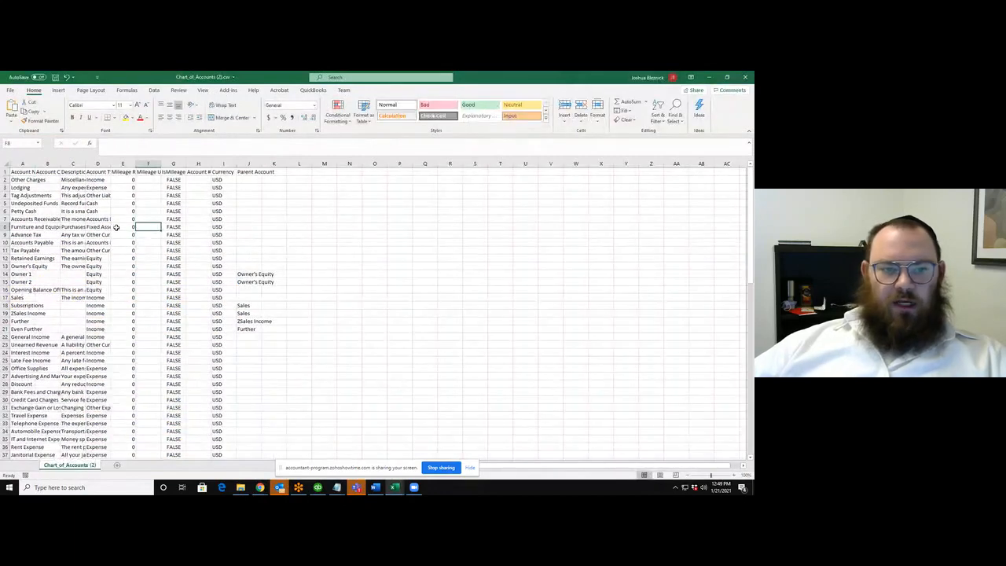
click(6, 165)
double_click(60, 164)
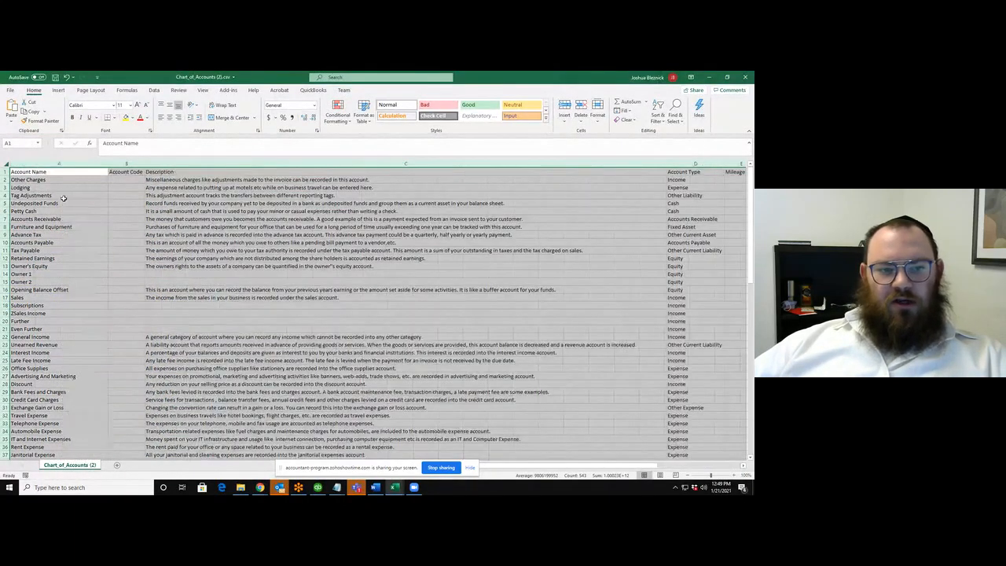
click(124, 179)
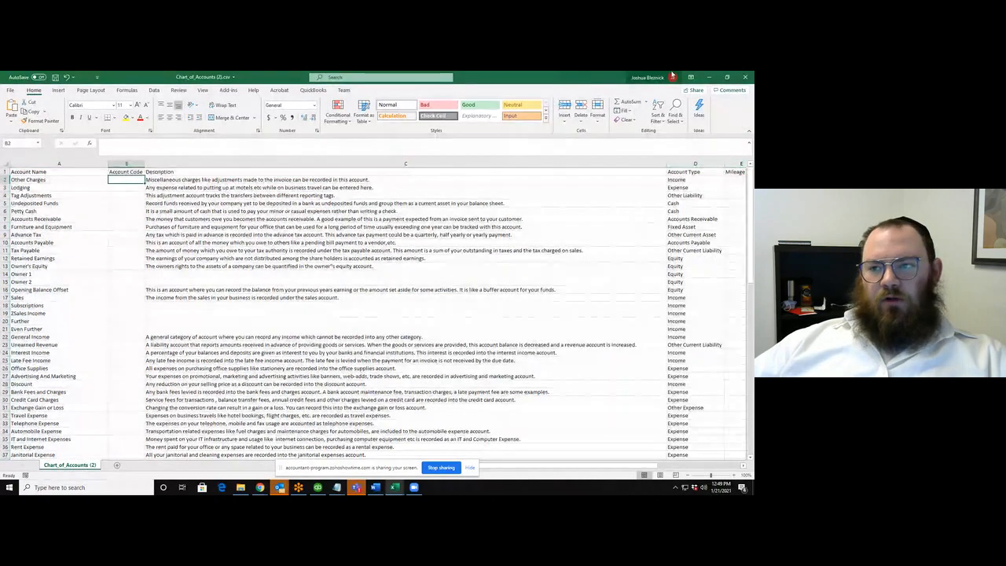
click(709, 77)
click(709, 77)
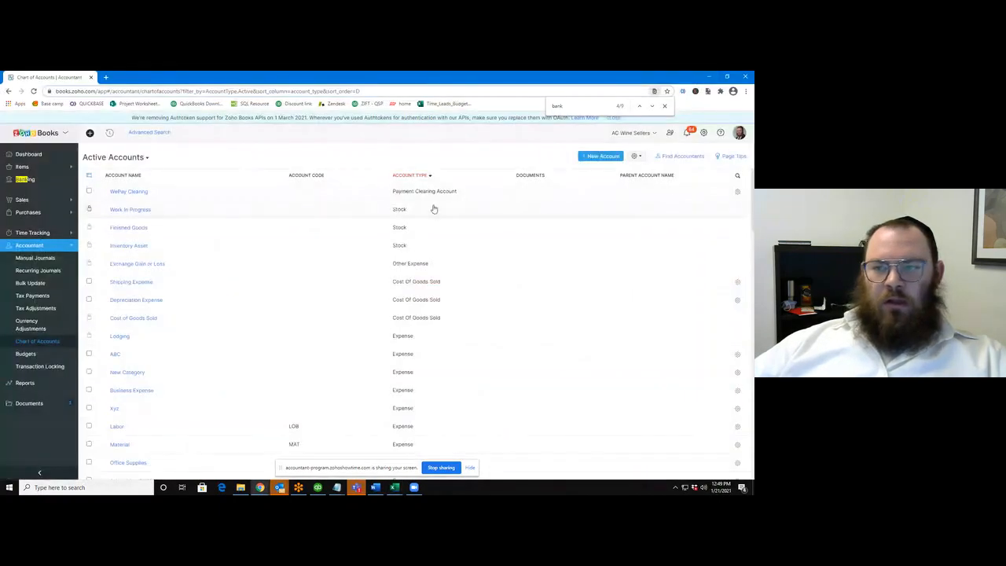
- Start a chart of accounts import with duplicate handling set to Overwrite, and cancel it
click(635, 157)
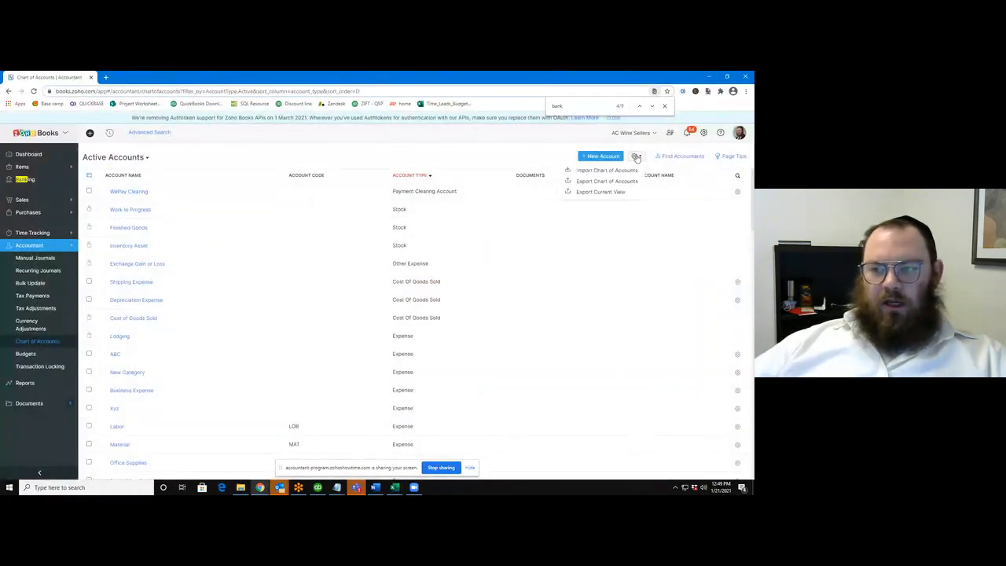
click(607, 171)
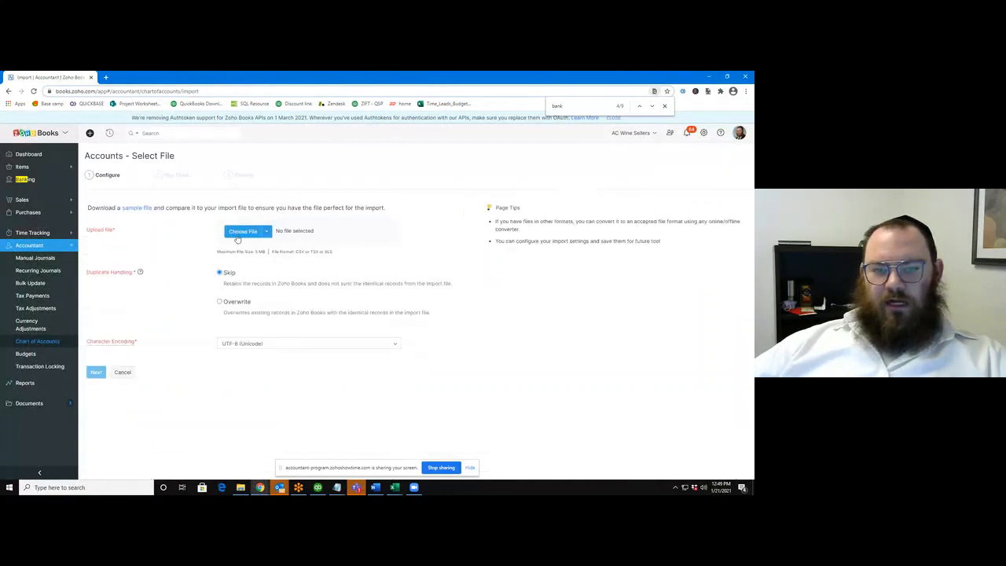
click(221, 308)
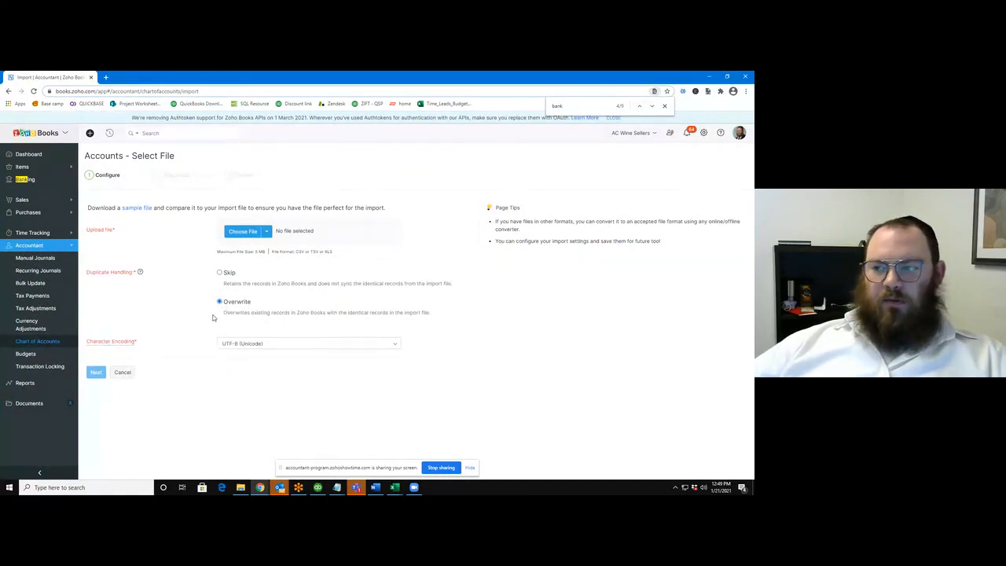
click(128, 373)
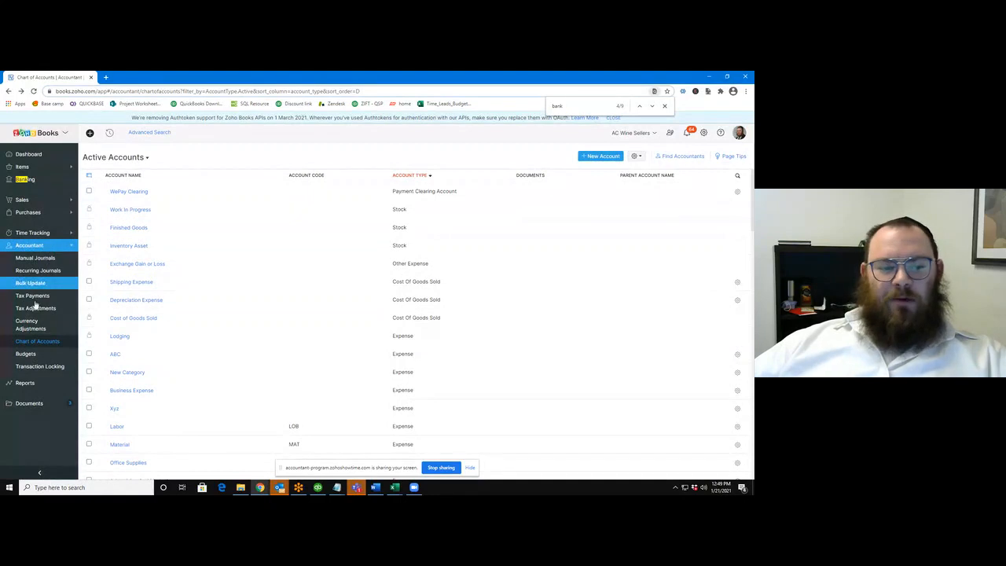
- Go to Transaction Locking and switch from locking individual modules to locking all transactions at once
click(51, 374)
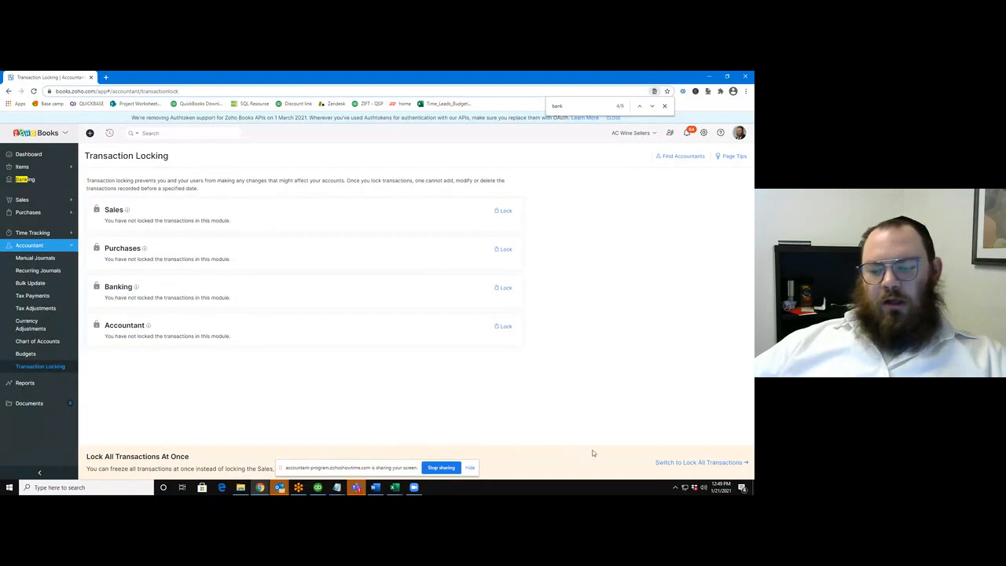
click(673, 465)
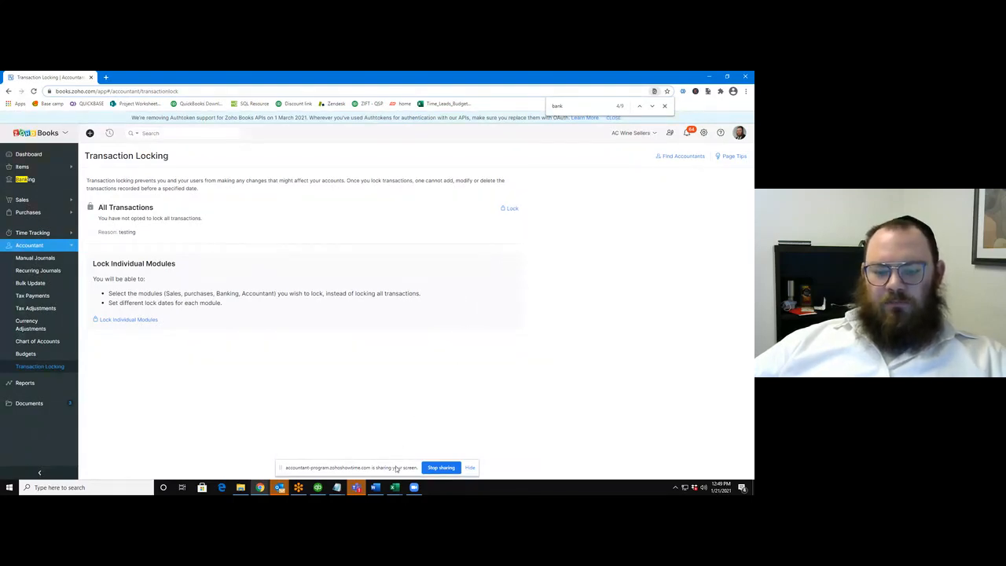
drag(397, 467, 778, 381)
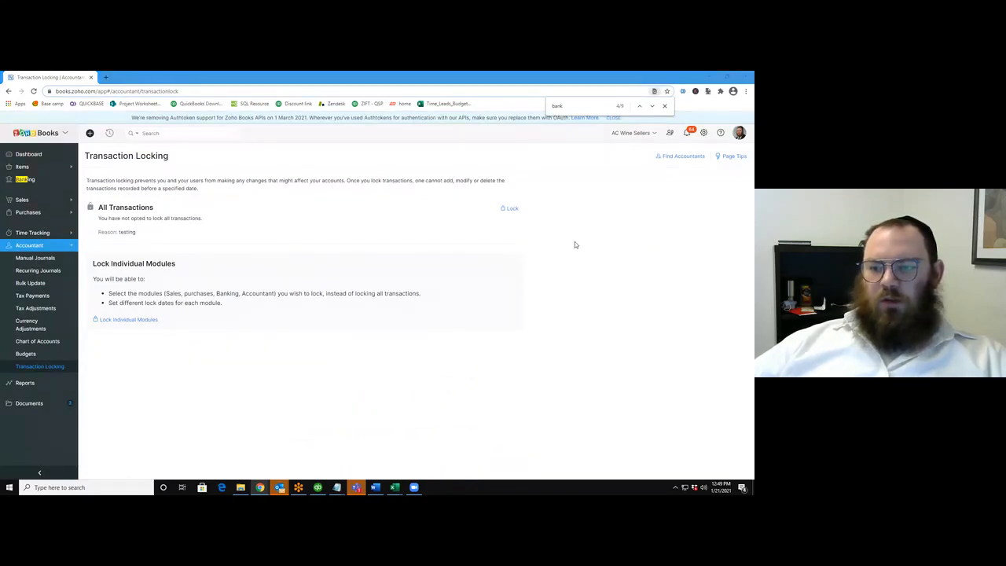
- Check the lock date and reason fields for locking all transactions, and cancel without locking
click(512, 211)
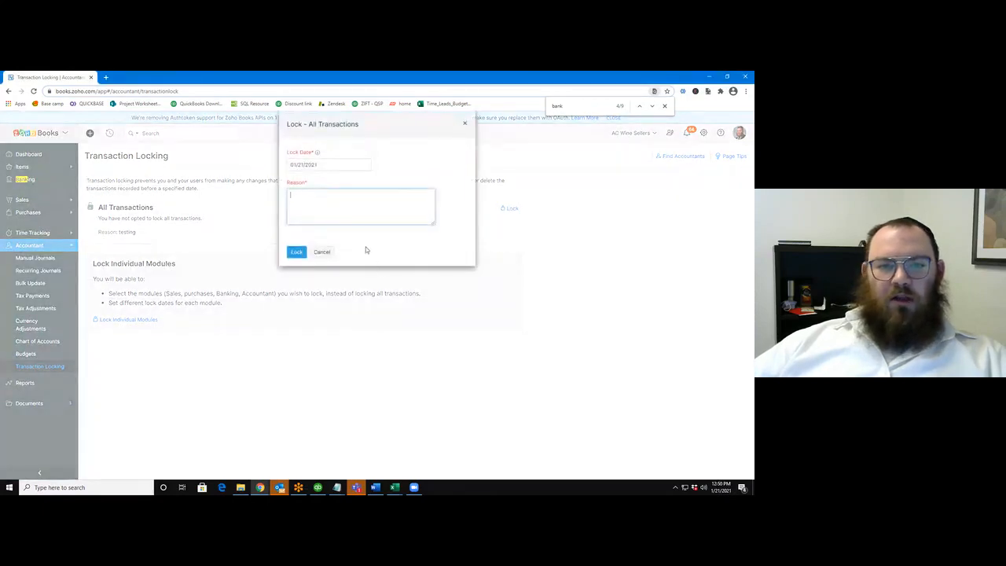
click(324, 162)
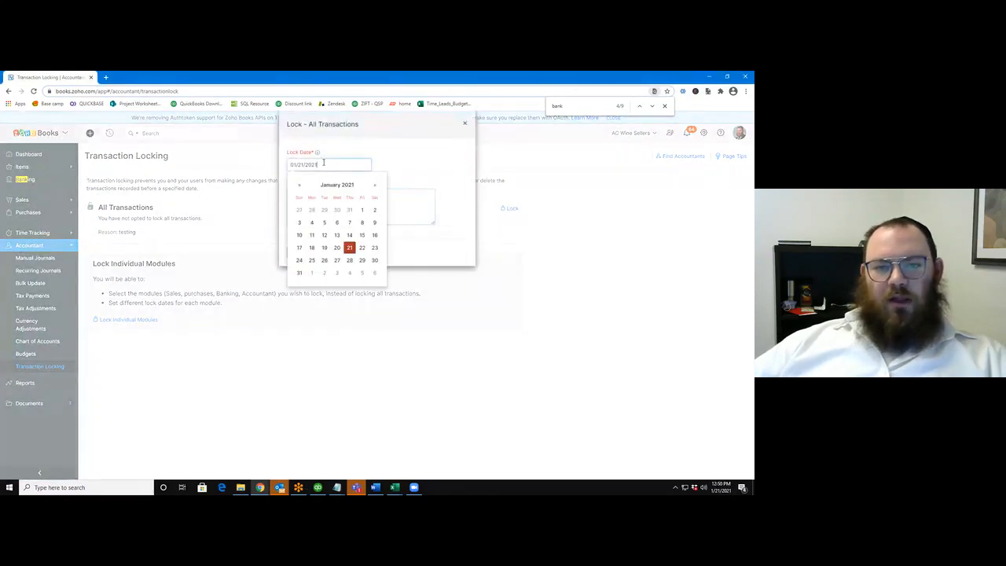
click(375, 163)
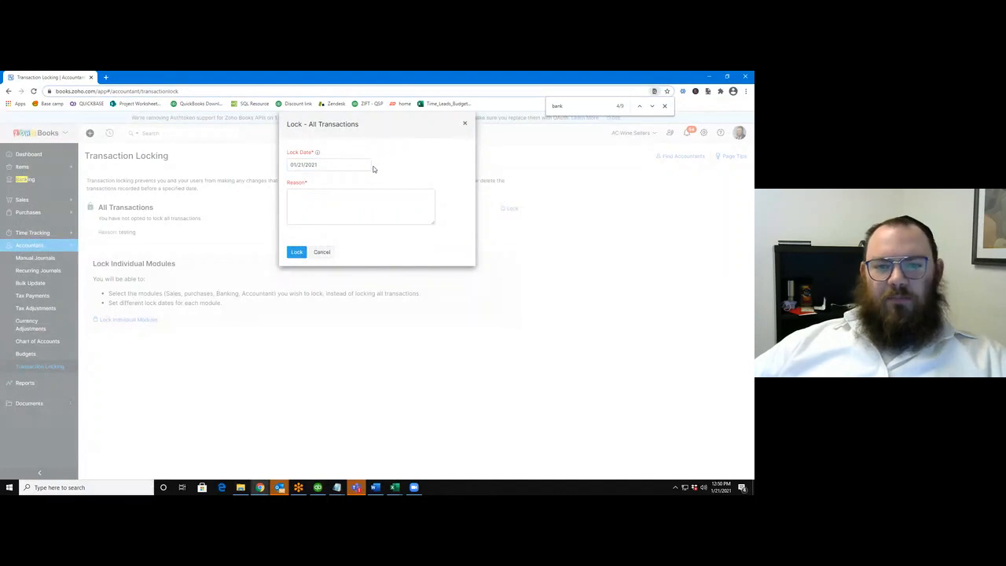
click(343, 198)
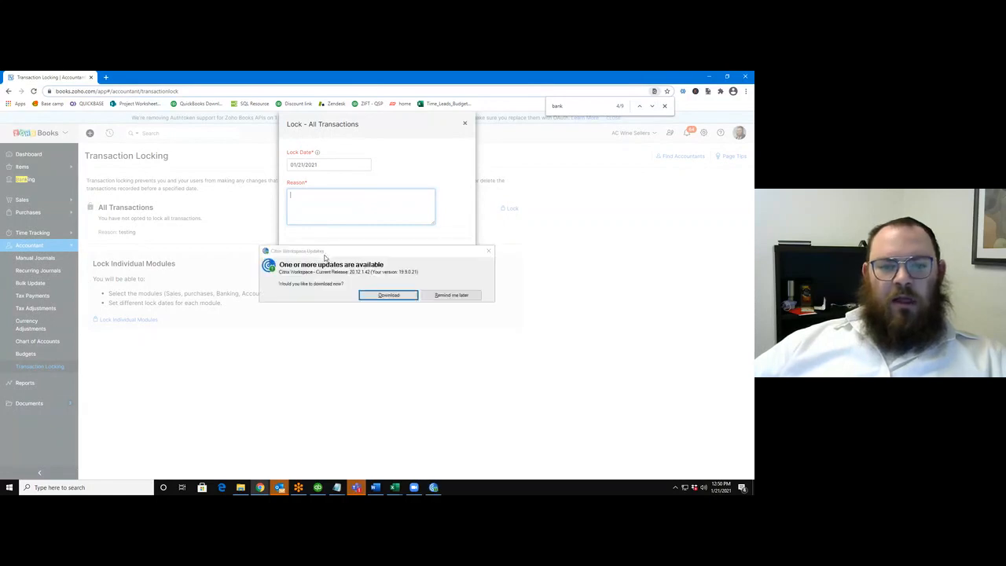
click(457, 297)
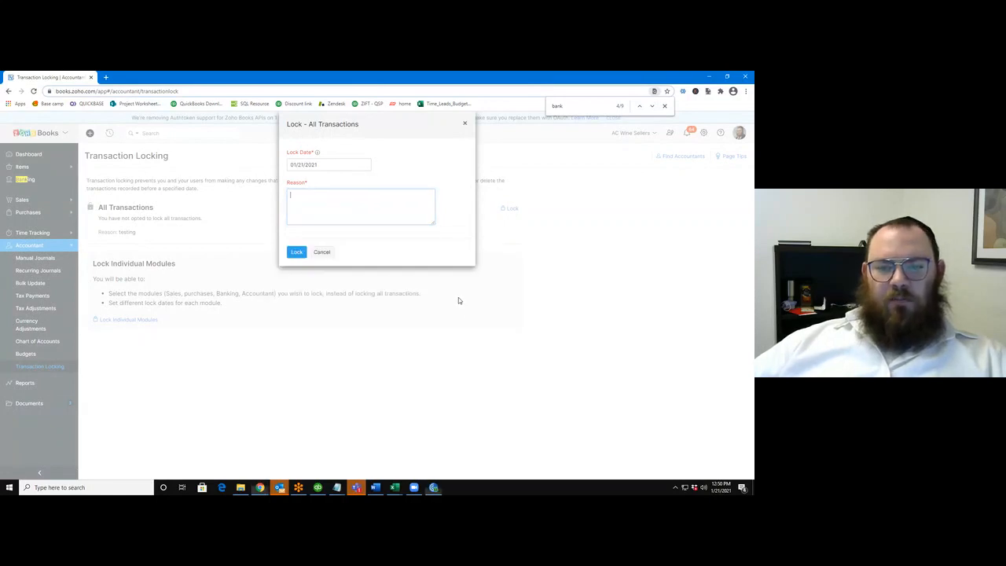
click(322, 253)
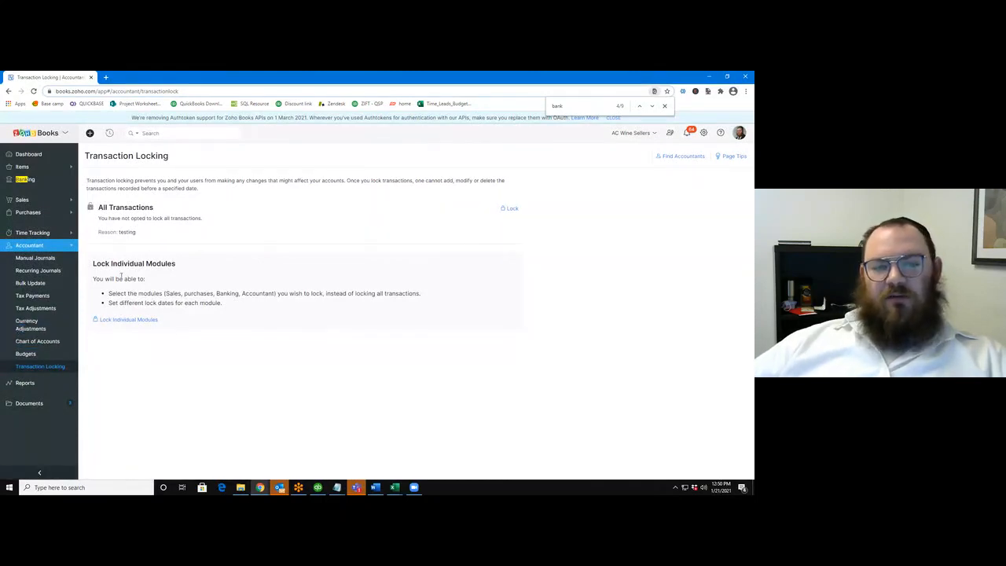
click(46, 250)
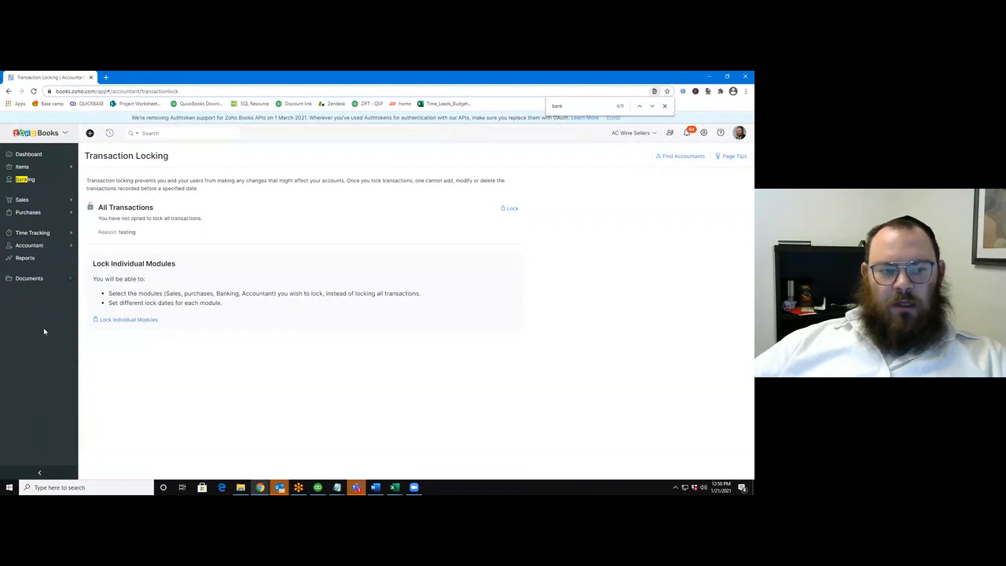
click(47, 248)
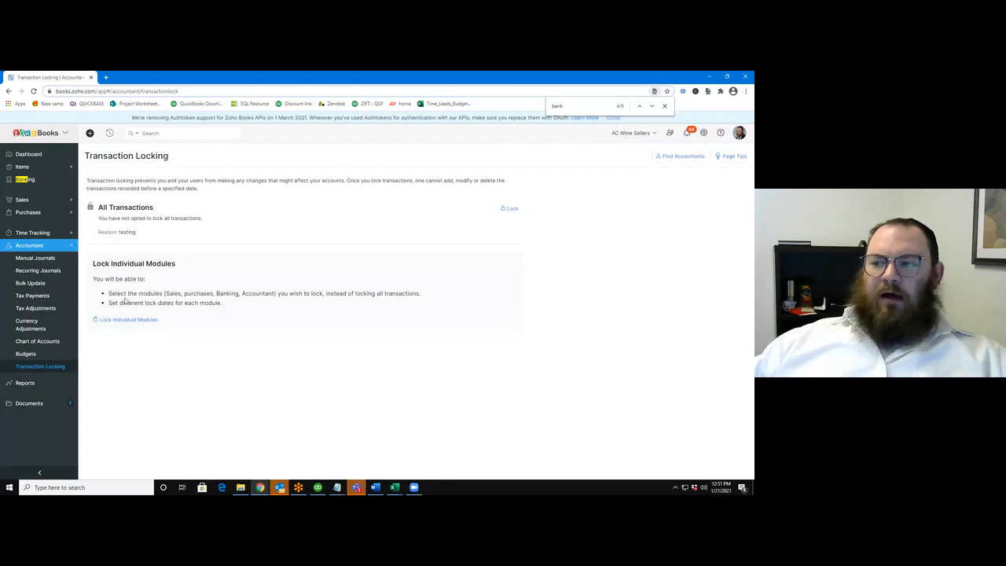
click(62, 247)
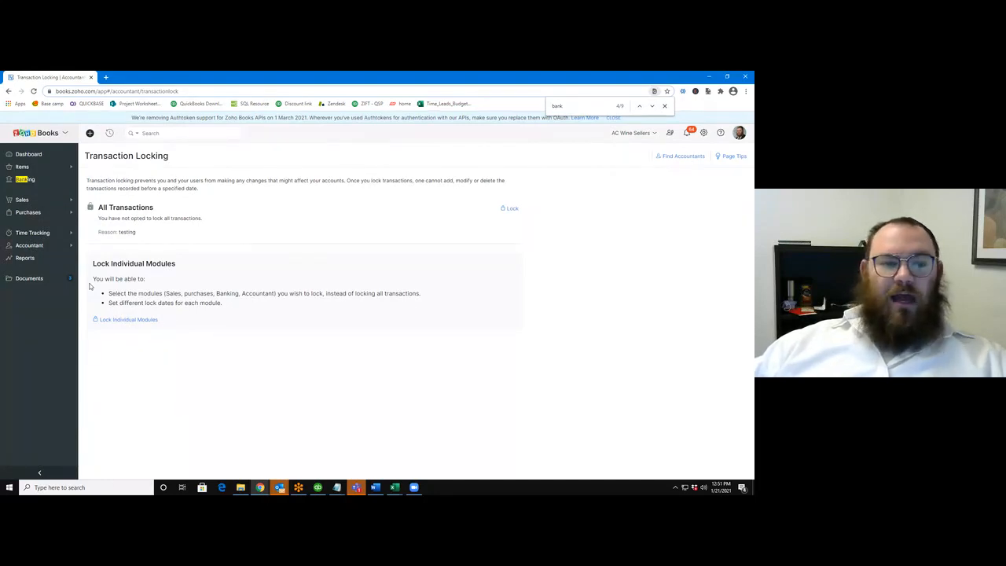
- Open the active customers list and look through its contact details, receivables and unused credits
click(64, 205)
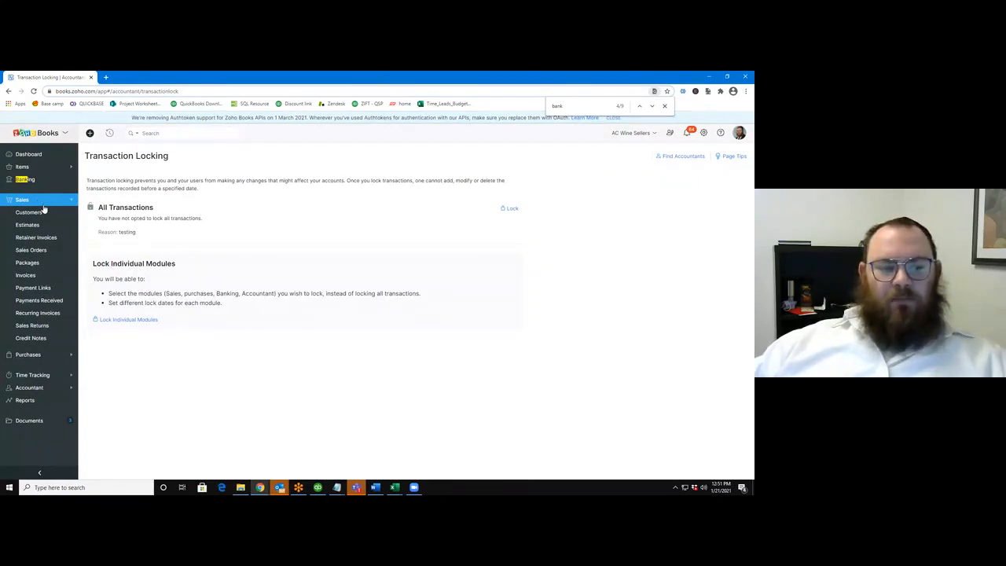
click(38, 213)
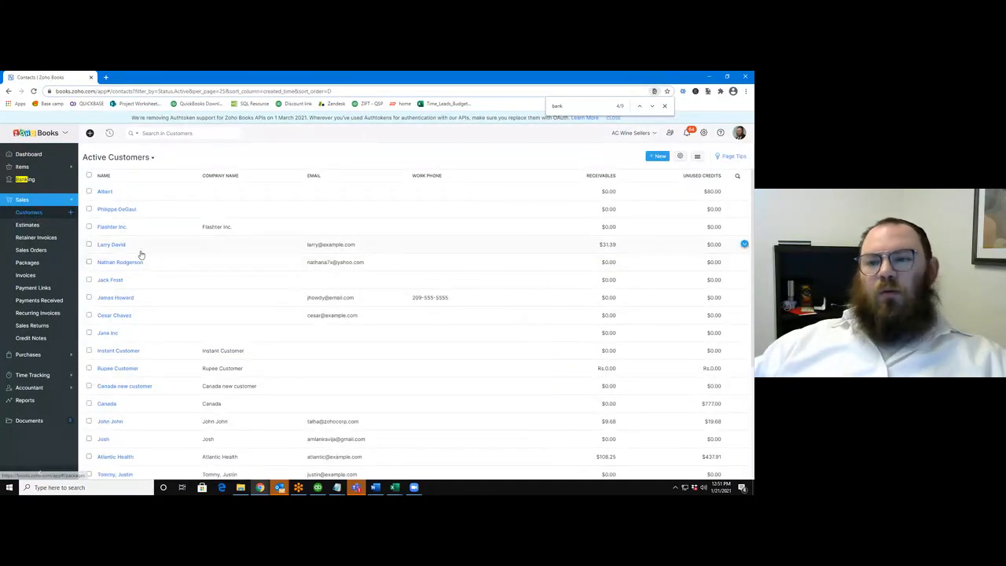
scroll(144, 252, down, 2)
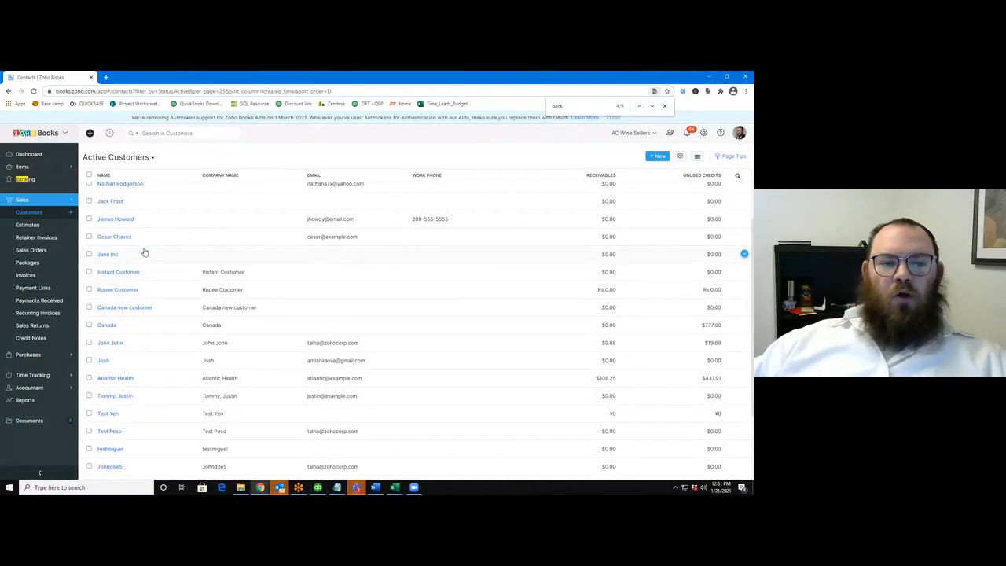
scroll(145, 253, up, 2)
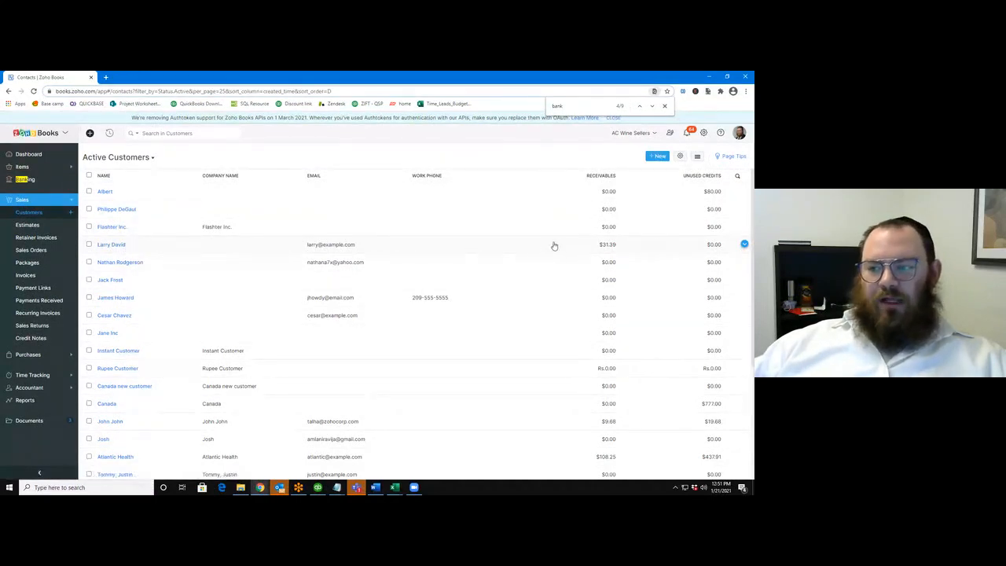
- Open the record of the customer with $31.39 in receivables and examine its overview details and invoice history
click(744, 245)
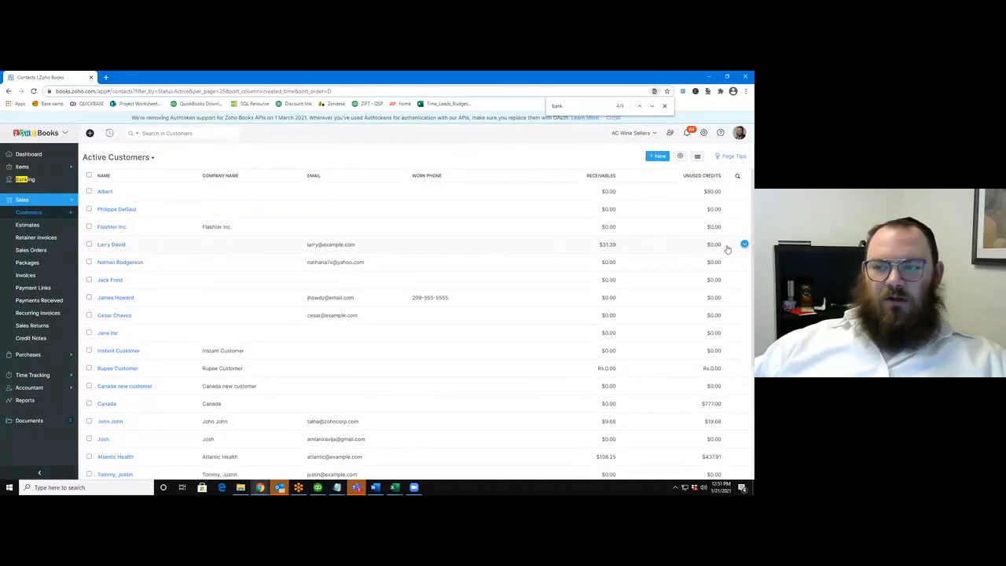
click(744, 246)
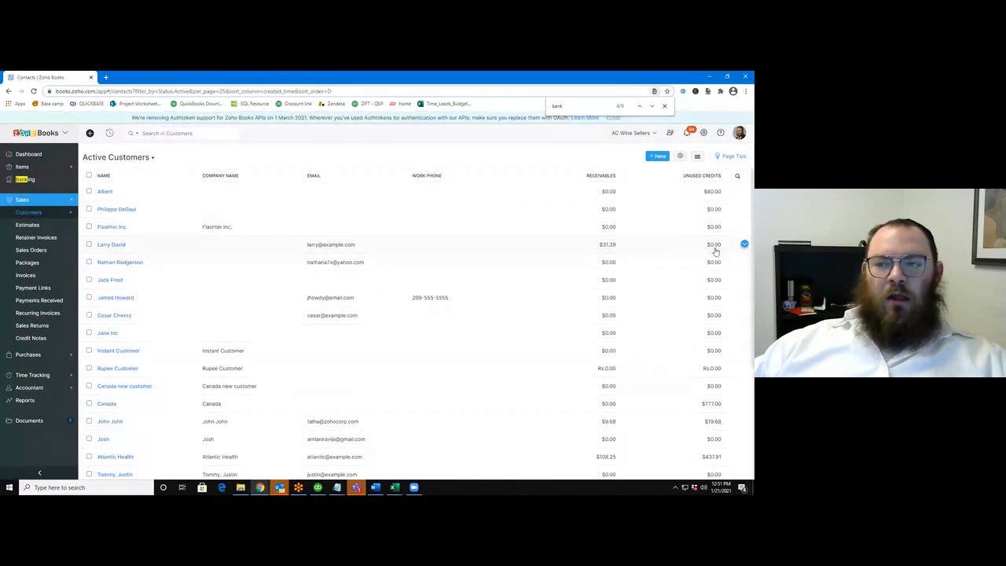
click(716, 251)
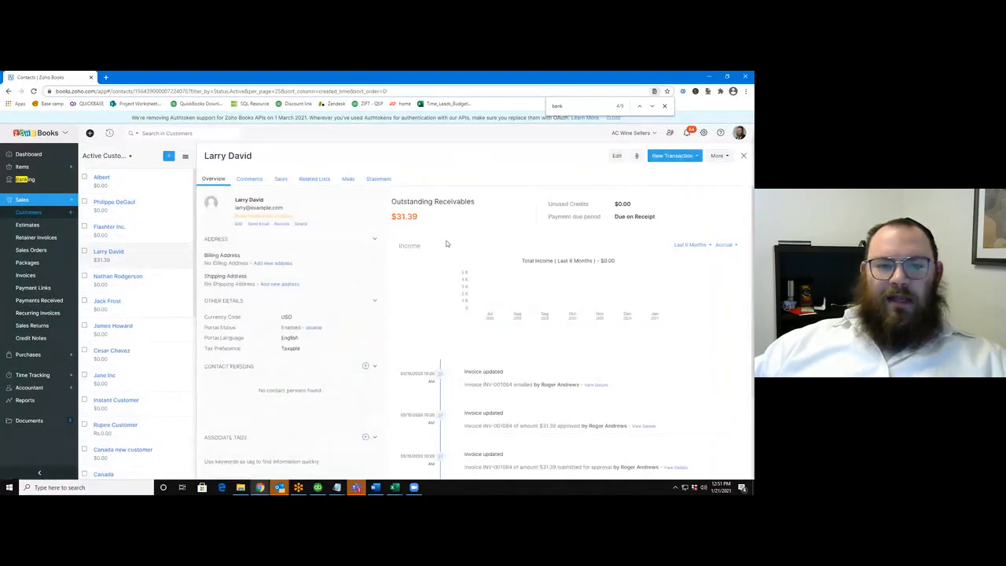
scroll(346, 236, down, 3)
scroll(323, 252, up, 3)
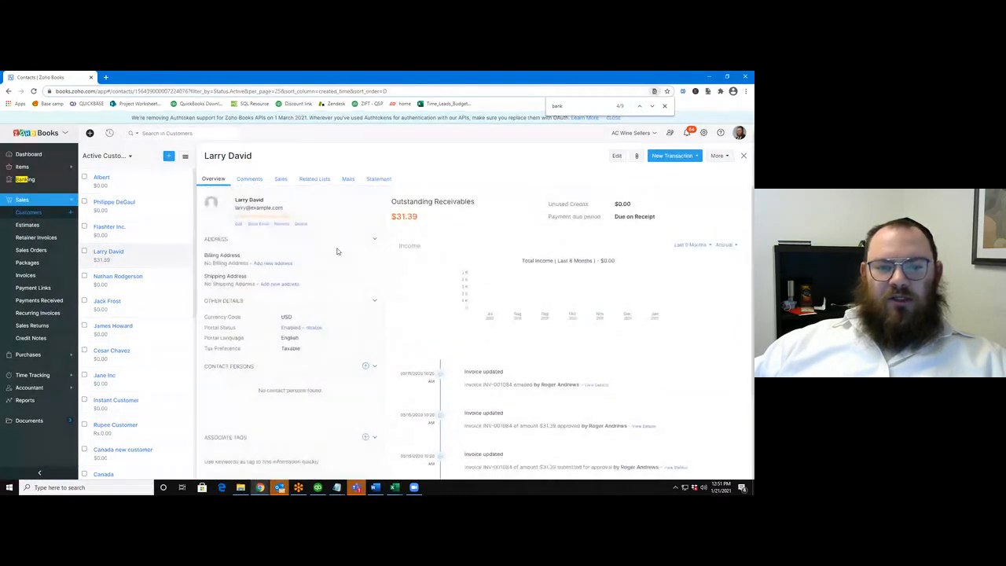
scroll(336, 260, down, 1)
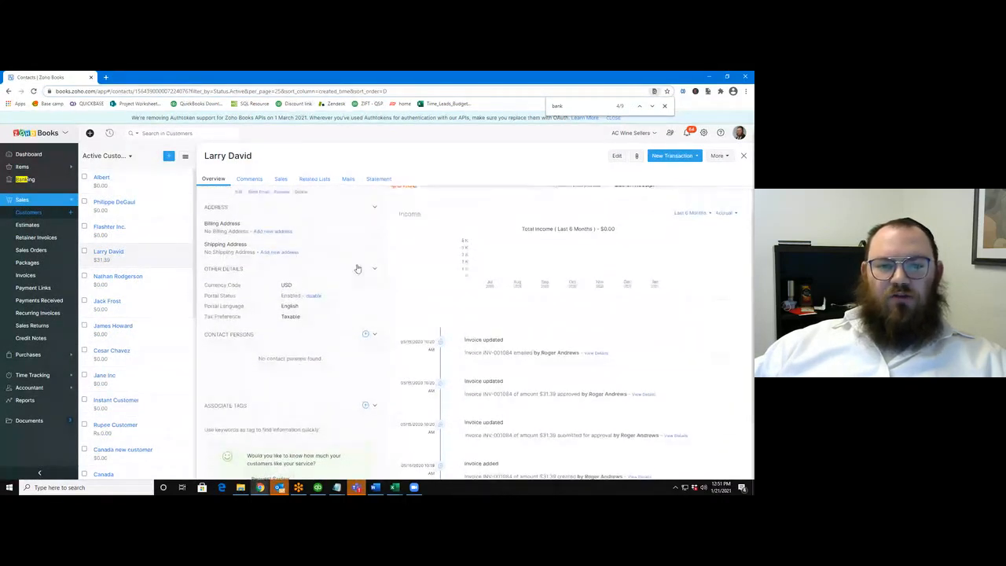
- View the customer's sales transactions and check which transaction types can be jumped to
scroll(346, 259, up, 1)
click(282, 181)
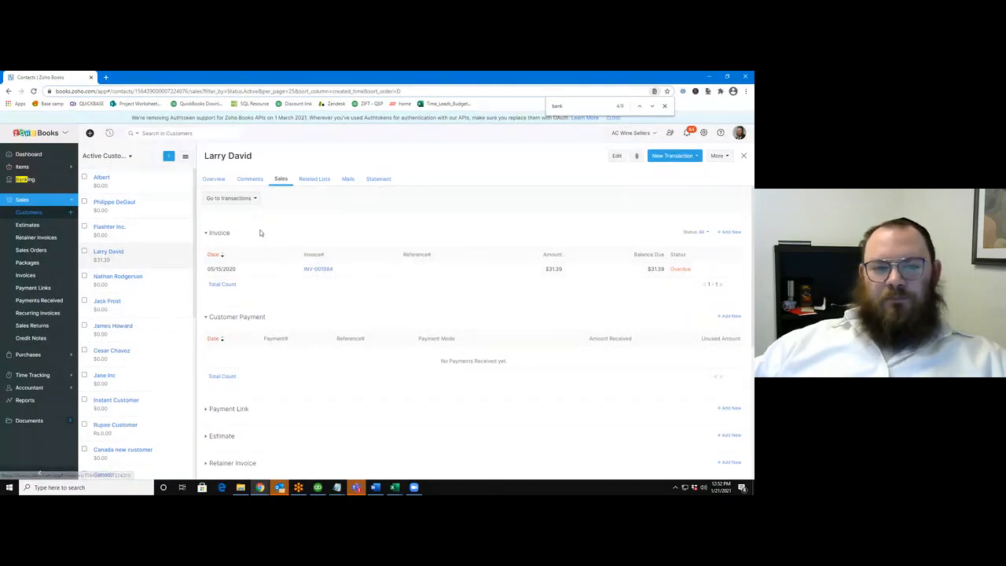
click(252, 199)
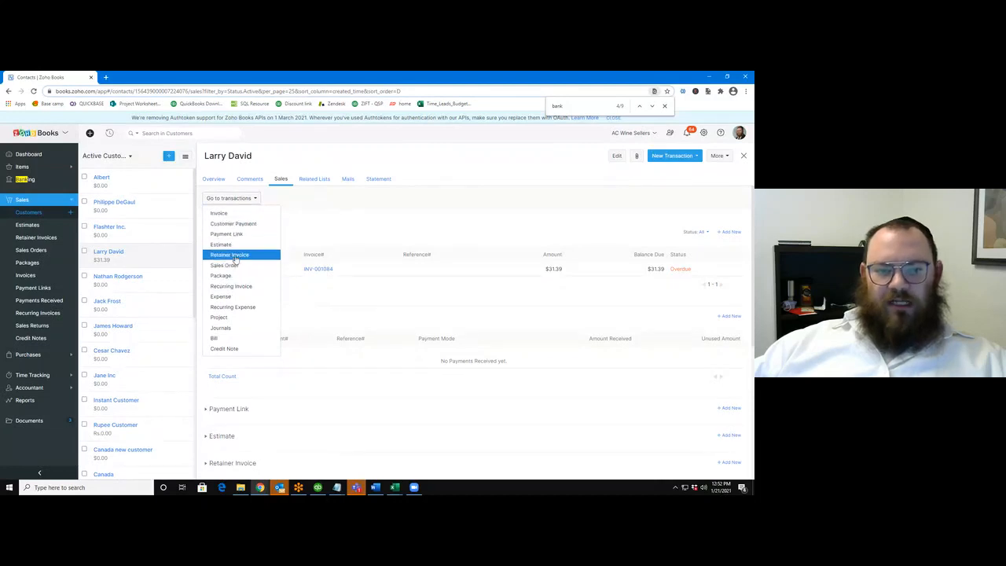
click(291, 230)
- Open the vendors list, select the Acuity vendor and check the additional bulk actions offered for it
click(42, 202)
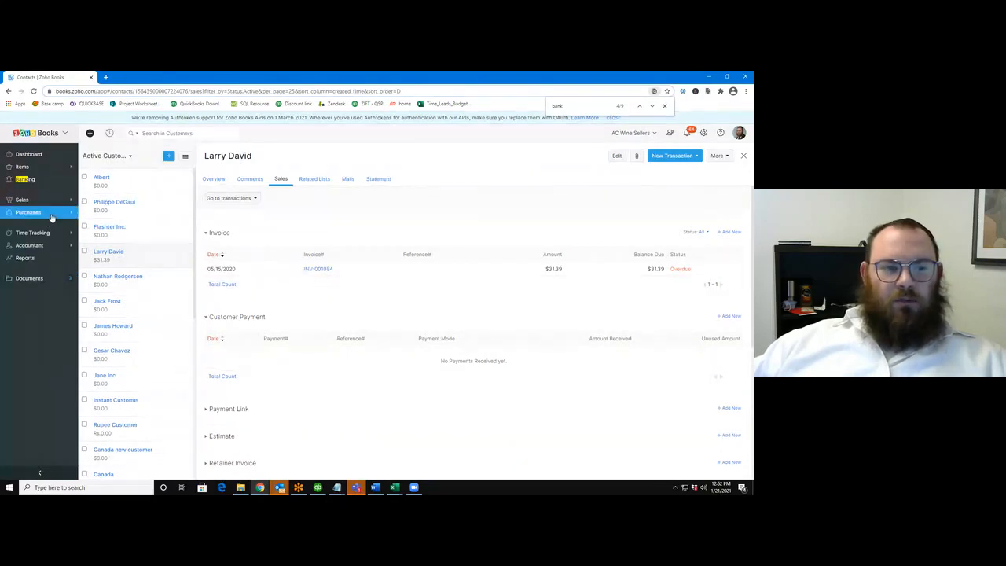
click(50, 216)
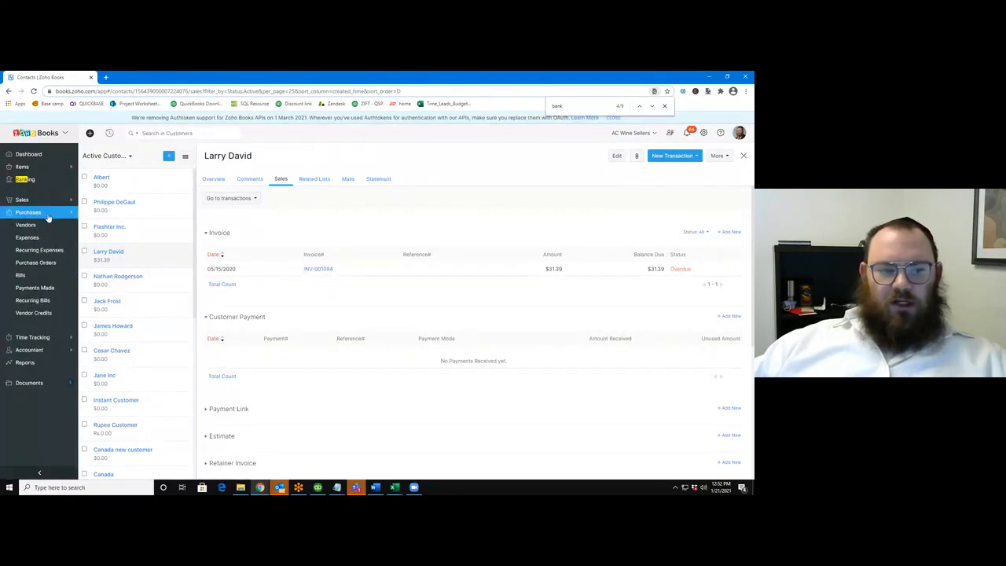
click(47, 226)
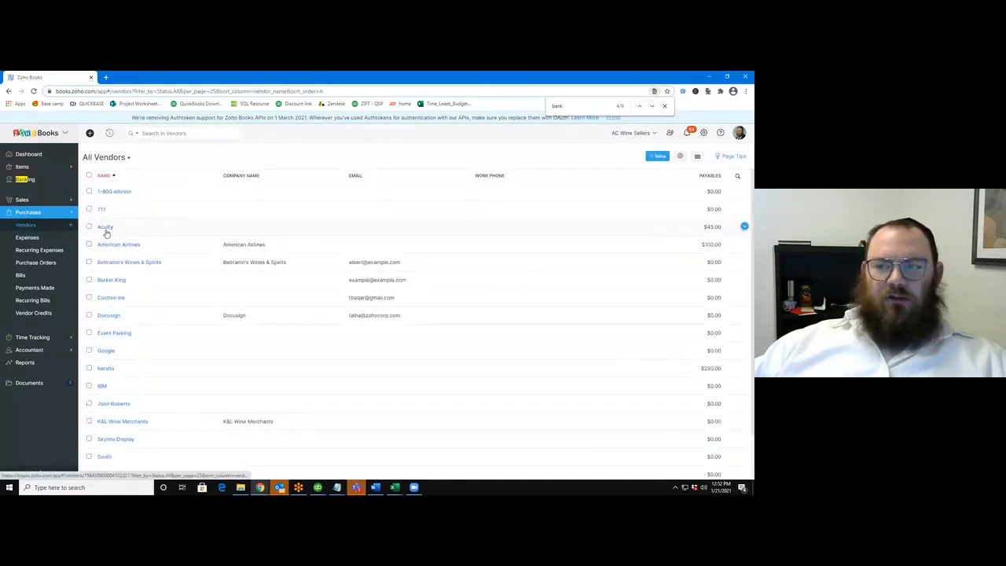
click(89, 227)
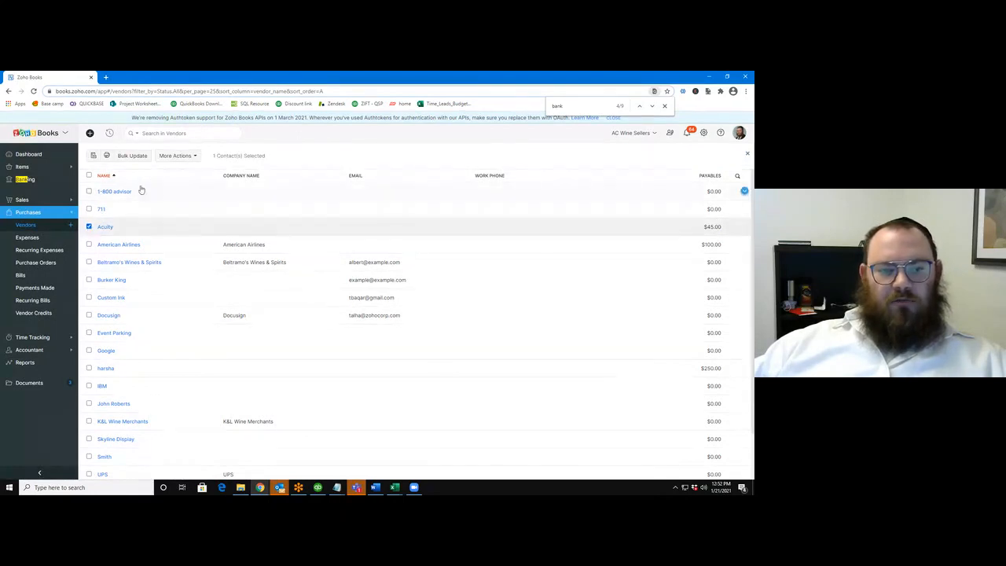
click(175, 155)
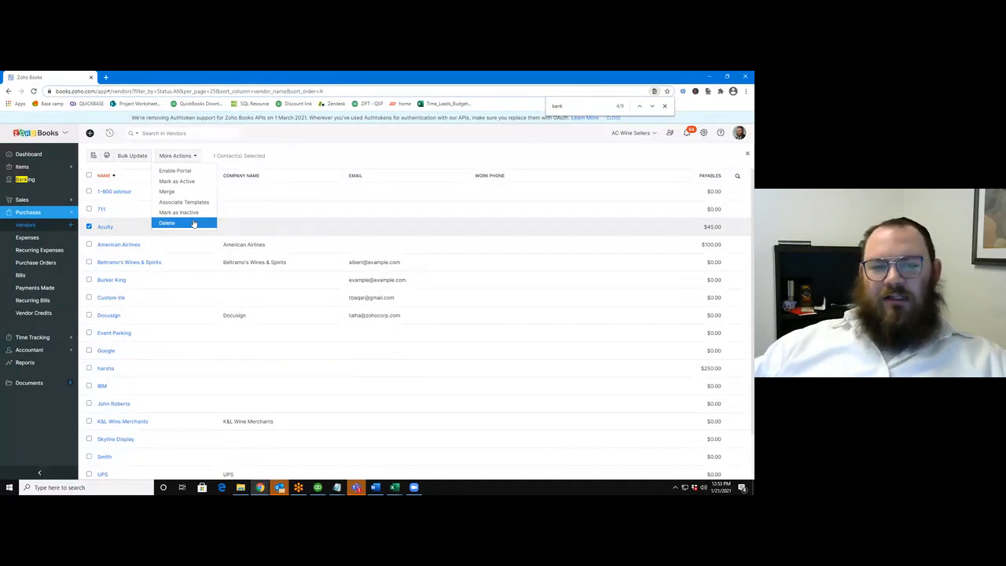
click(181, 157)
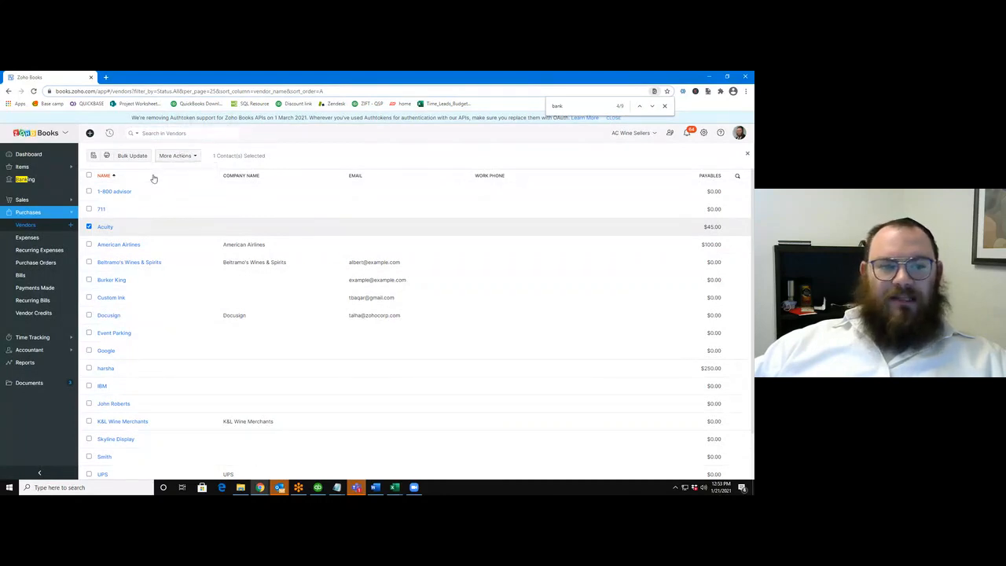
- Open the items list and look through the item names, SKUs, descriptions and rates
click(54, 174)
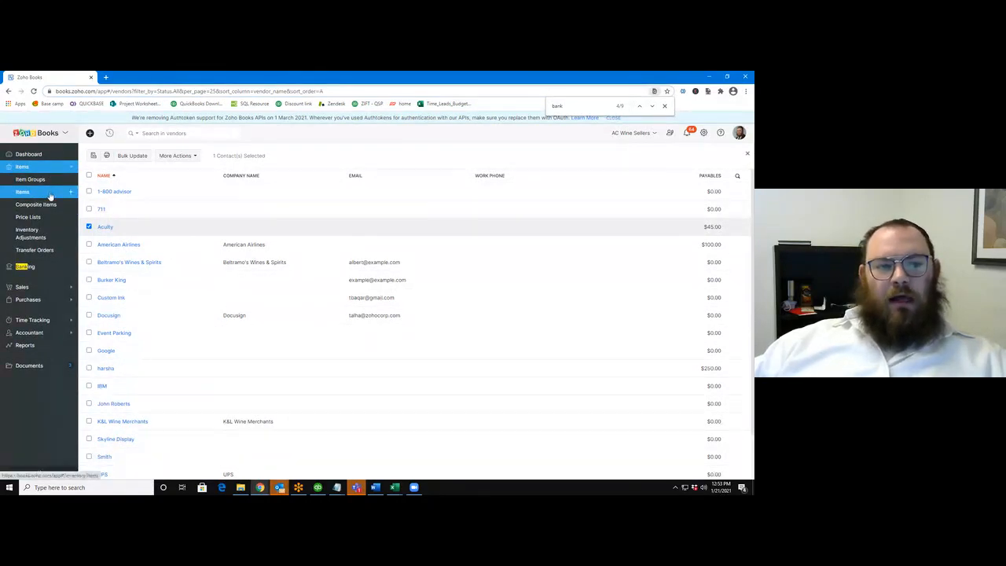
click(50, 194)
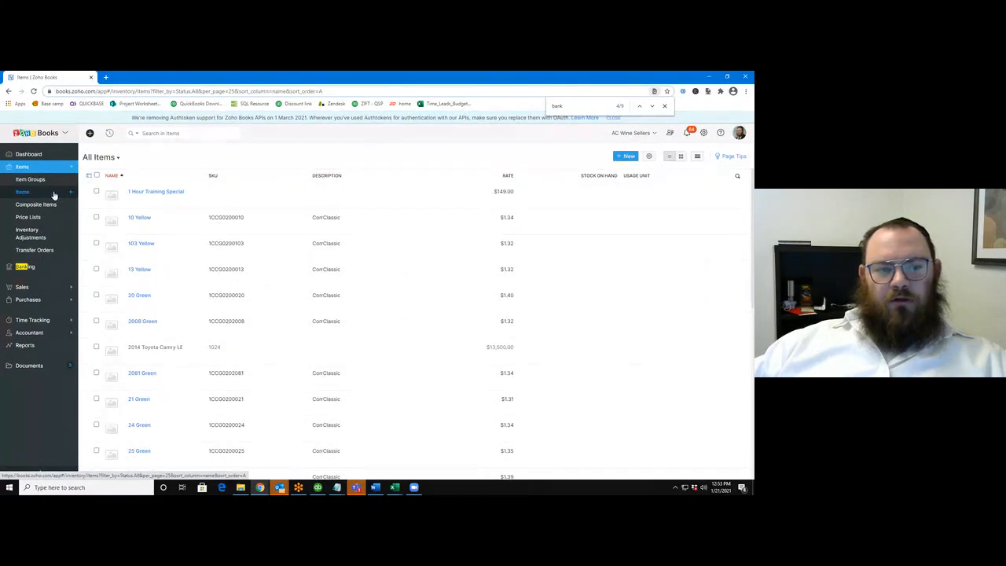
scroll(157, 218, down, 3)
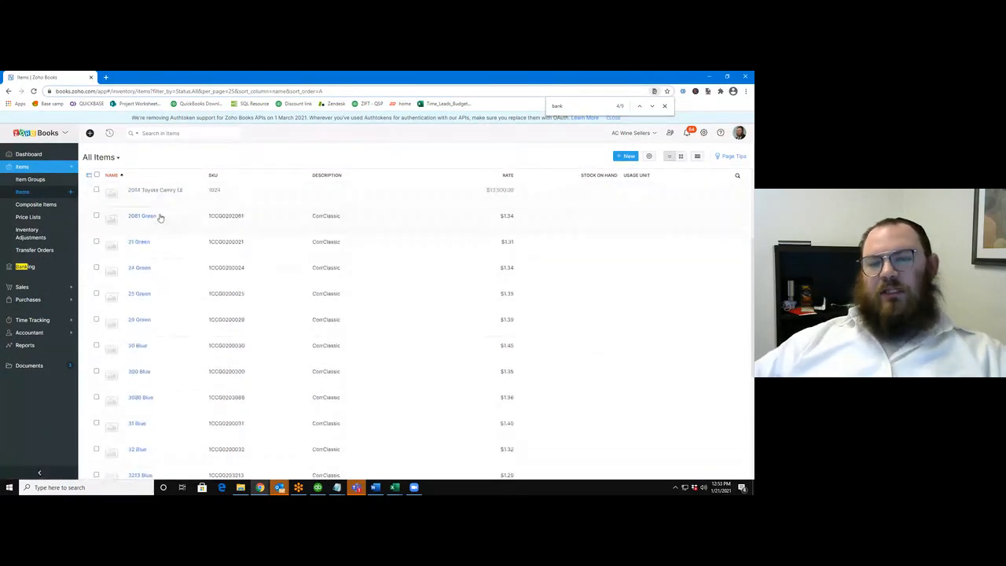
scroll(165, 212, up, 3)
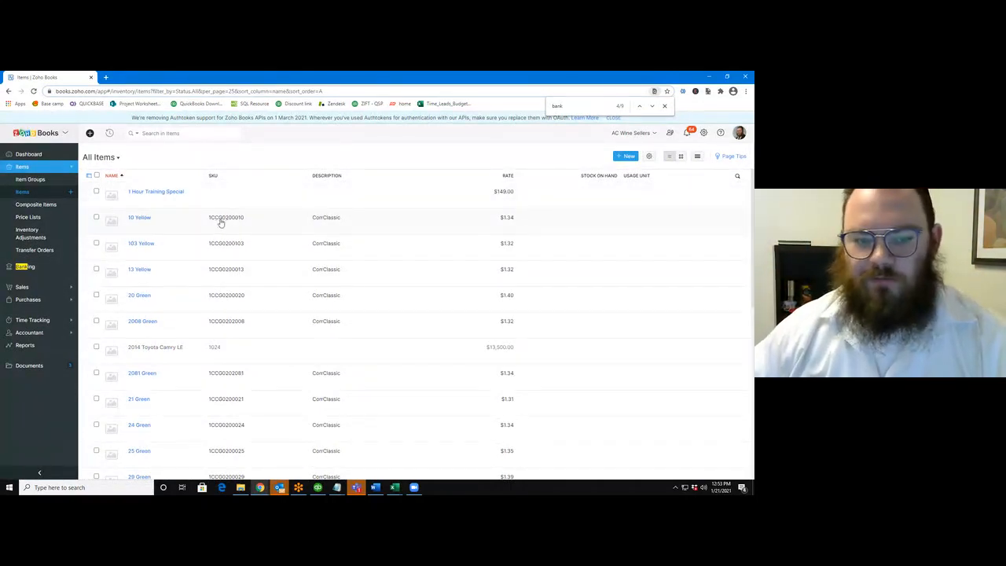
scroll(223, 226, down, 1)
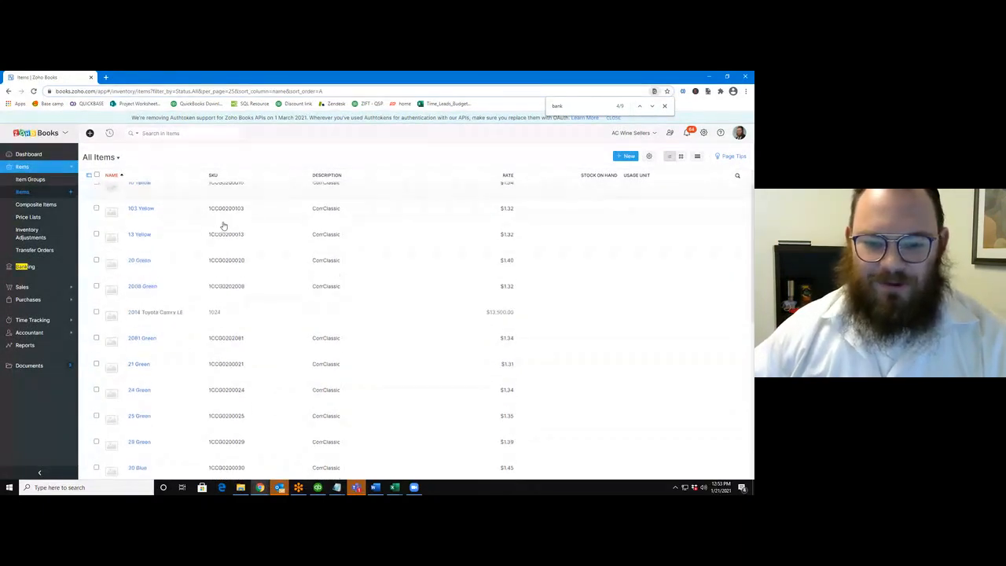
scroll(223, 225, up, 1)
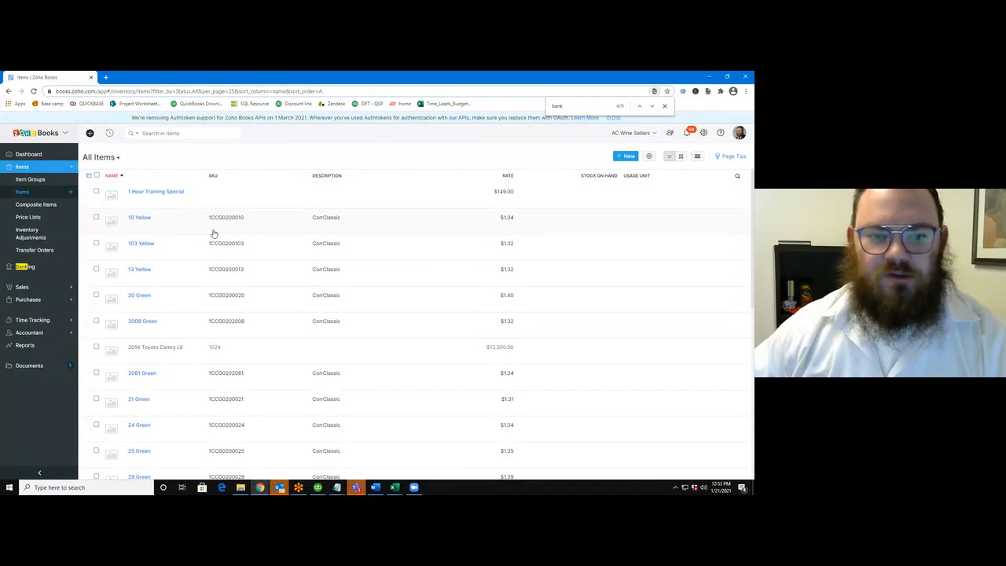
scroll(228, 240, down, 1)
scroll(225, 251, up, 1)
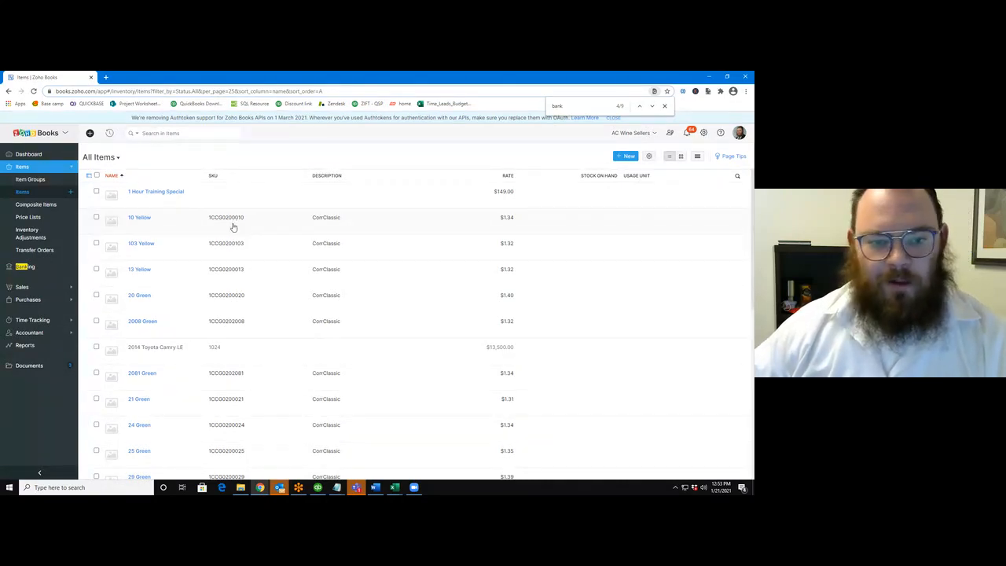
- Open the 10 Yellow item, check the income accounts available for its sales account in edit mode, and cancel without saving
click(232, 227)
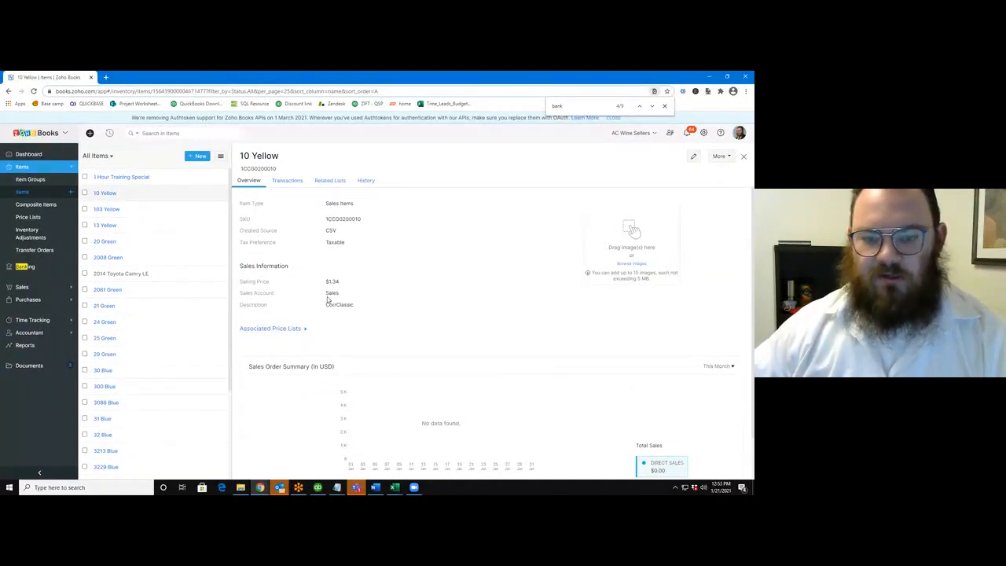
mouse_move(322, 296)
mouse_down()
mouse_move(335, 297)
mouse_move(326, 296)
mouse_up()
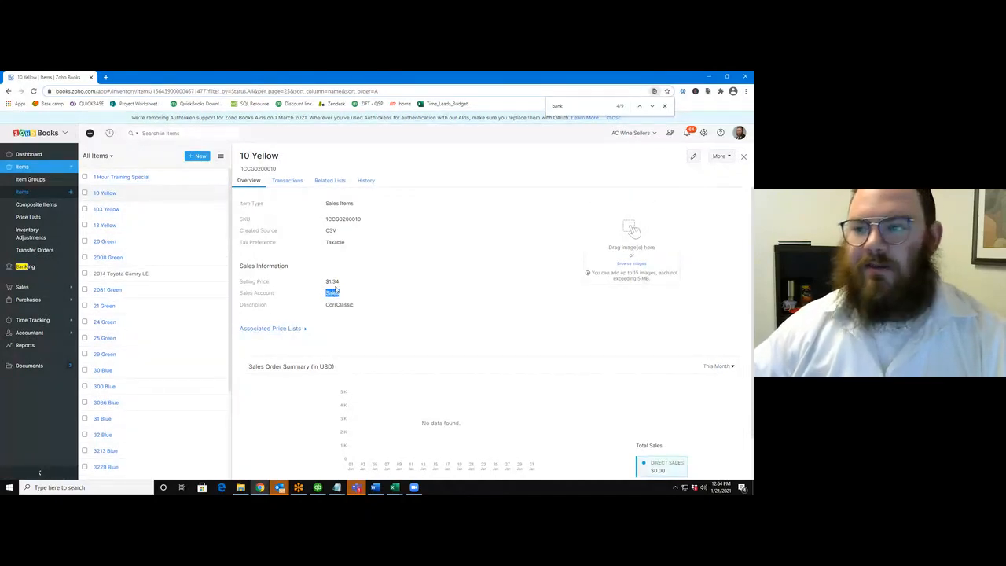
click(693, 157)
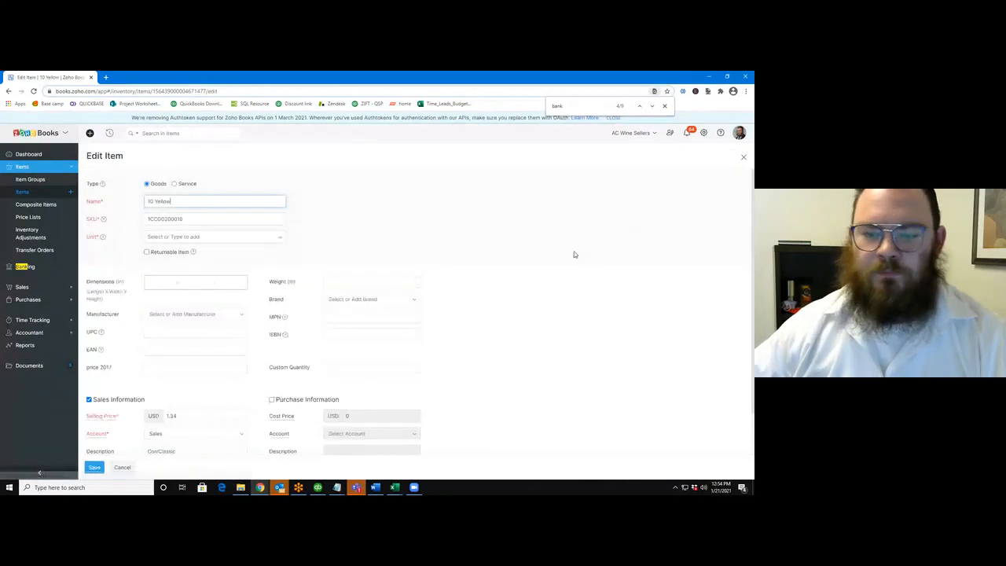
scroll(314, 293, down, 1)
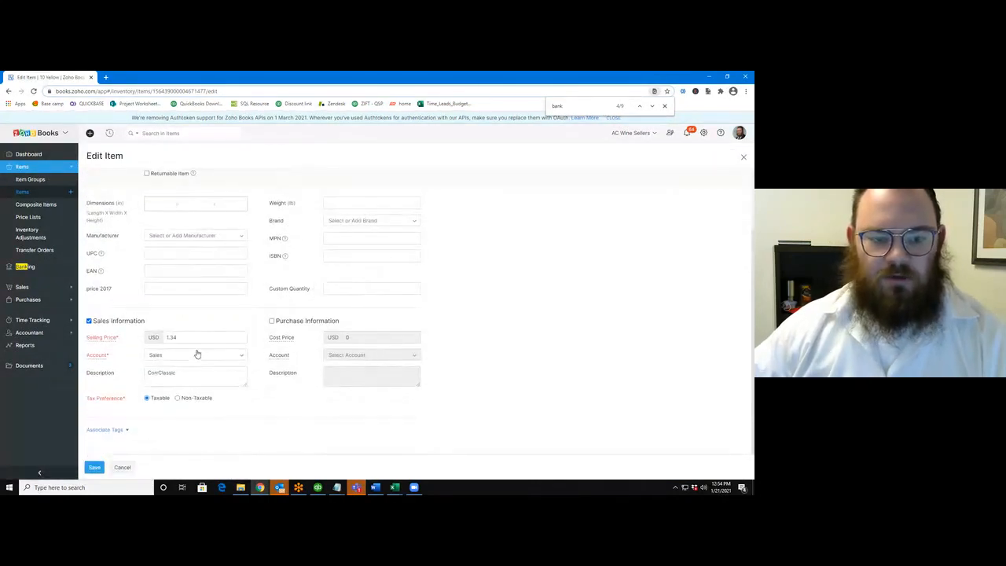
click(195, 358)
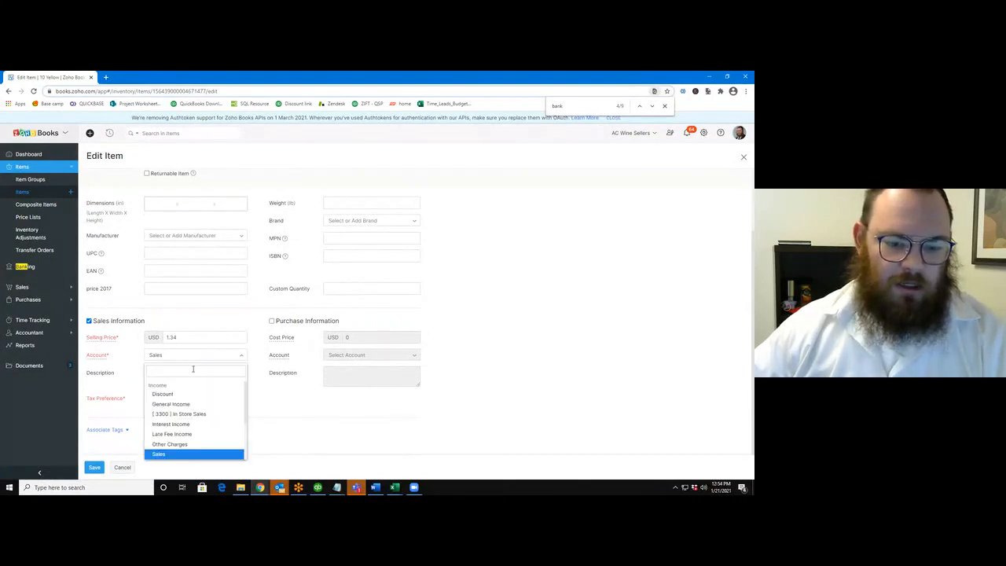
scroll(195, 369, down, 1)
click(201, 450)
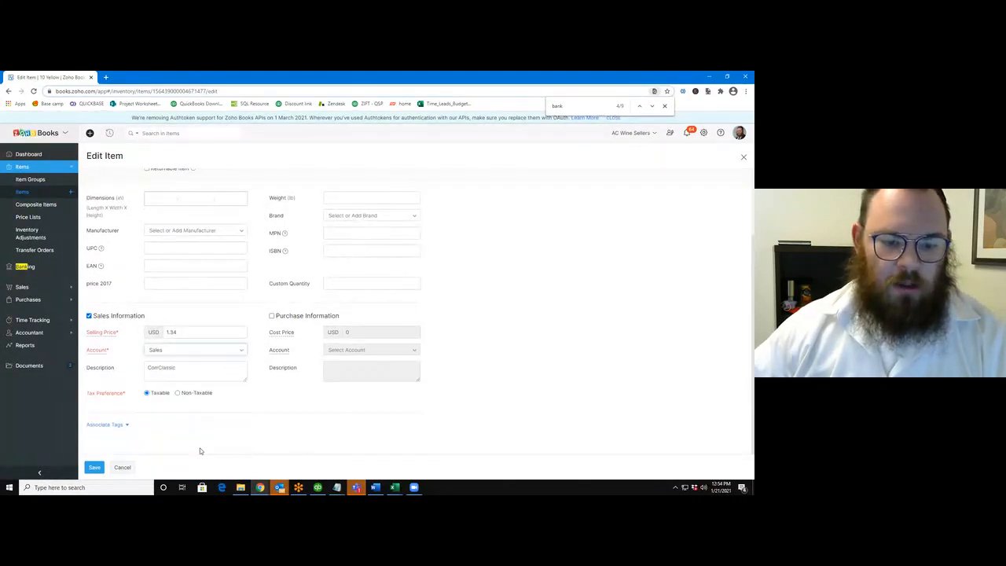
click(220, 351)
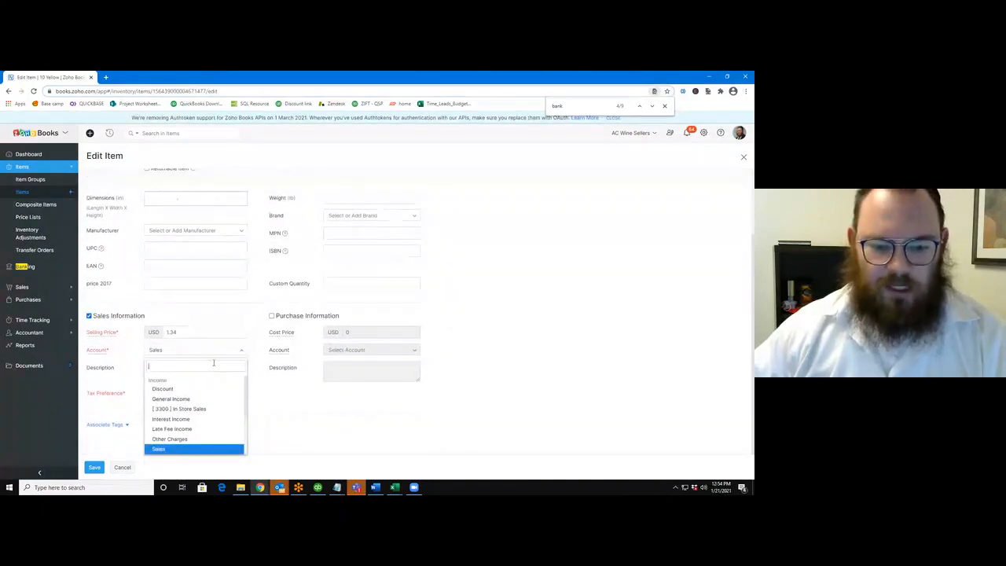
click(226, 358)
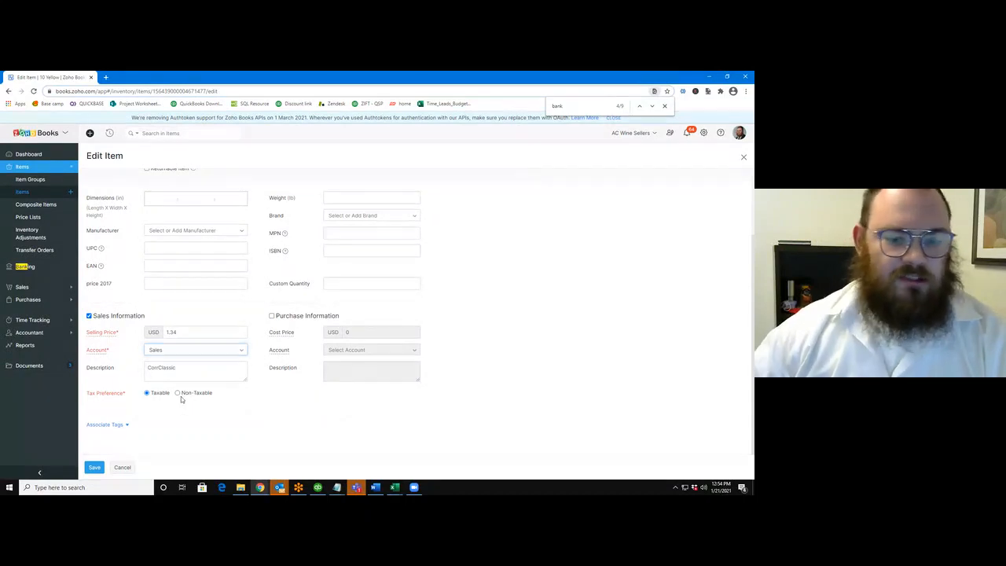
click(126, 467)
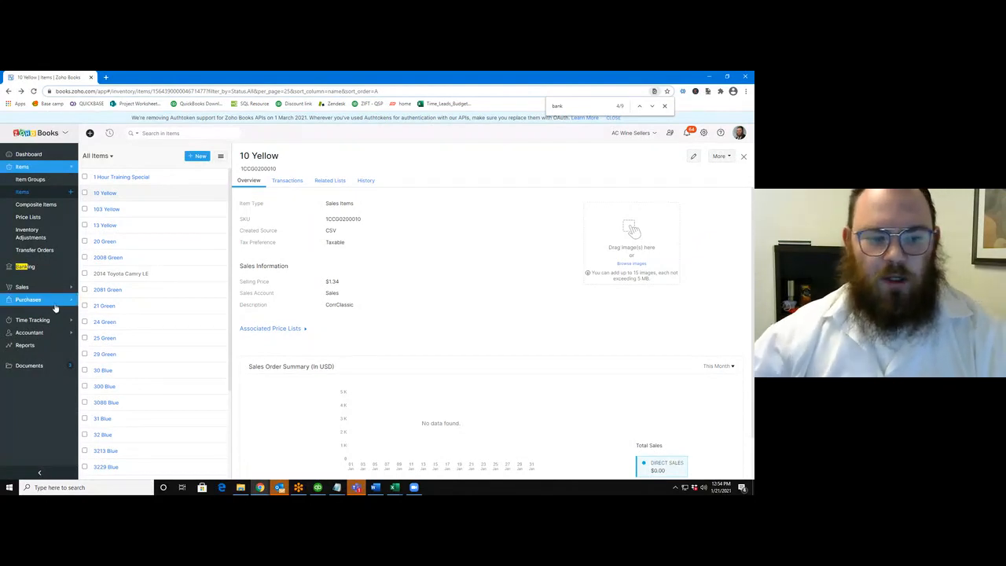
- Open the reports overview and look through the available report categories from Business Overview to Payables, Purchases and Taxes
click(61, 349)
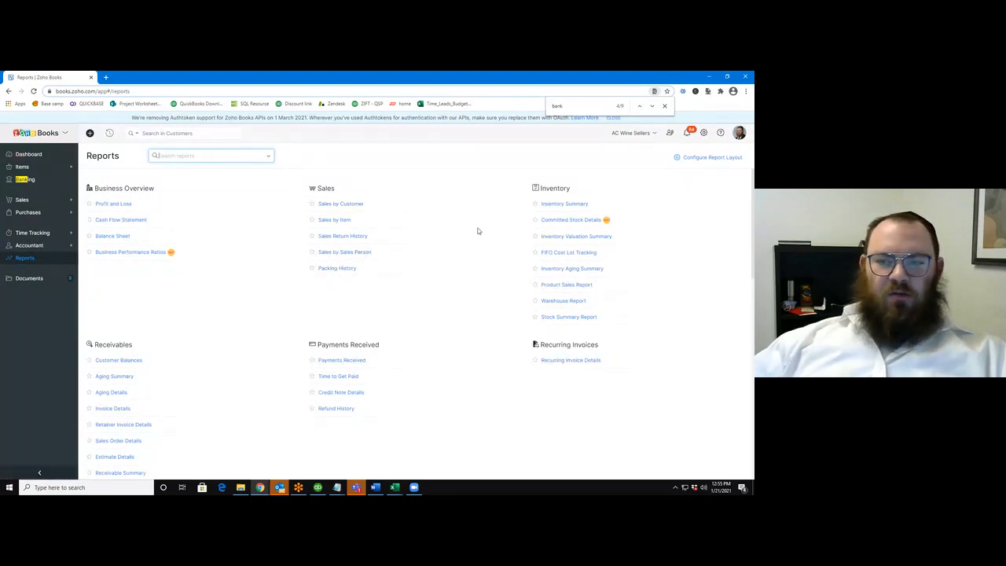
scroll(281, 312, down, 2)
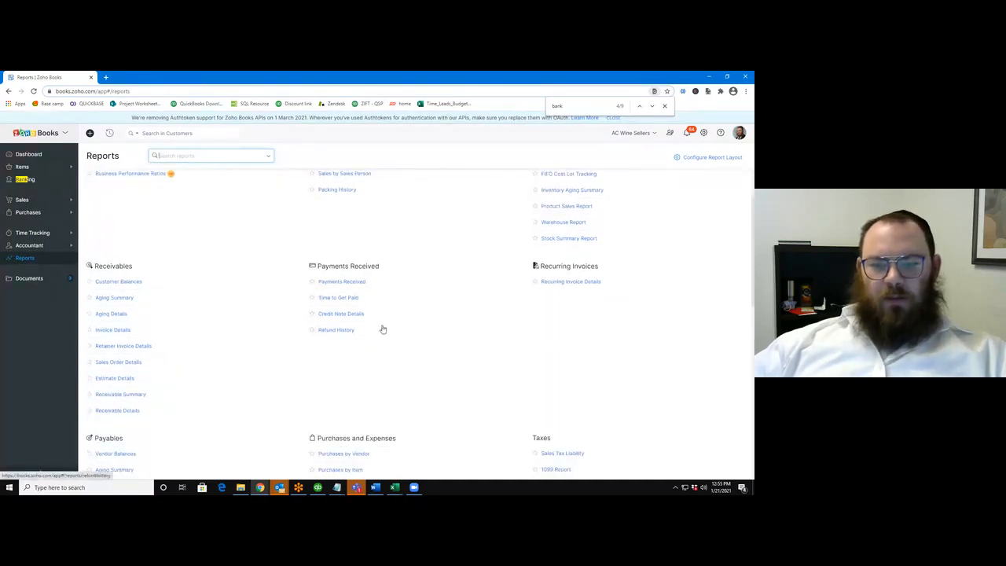
scroll(472, 291, down, 1)
scroll(472, 291, down, 2)
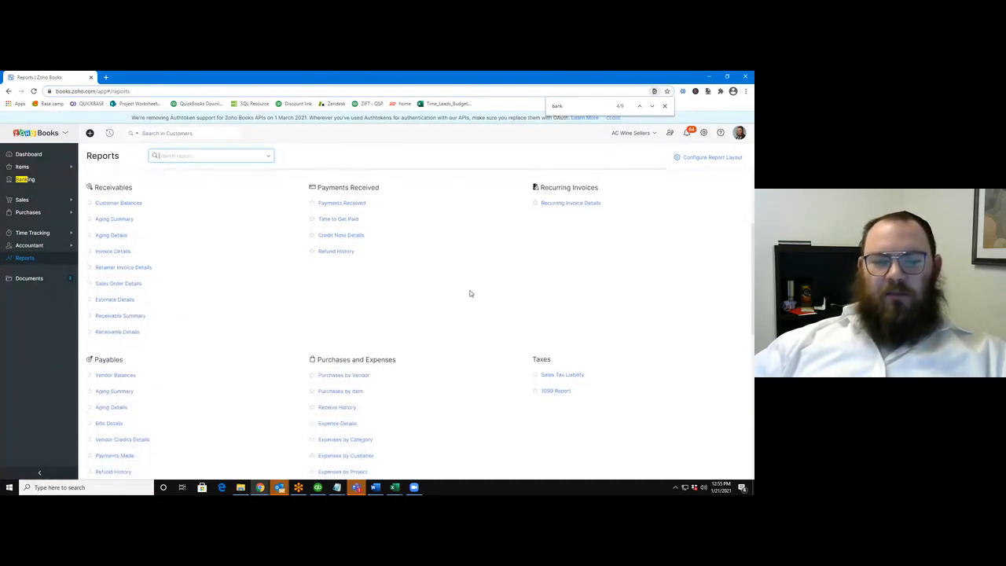
scroll(470, 293, down, 1)
scroll(470, 294, down, 1)
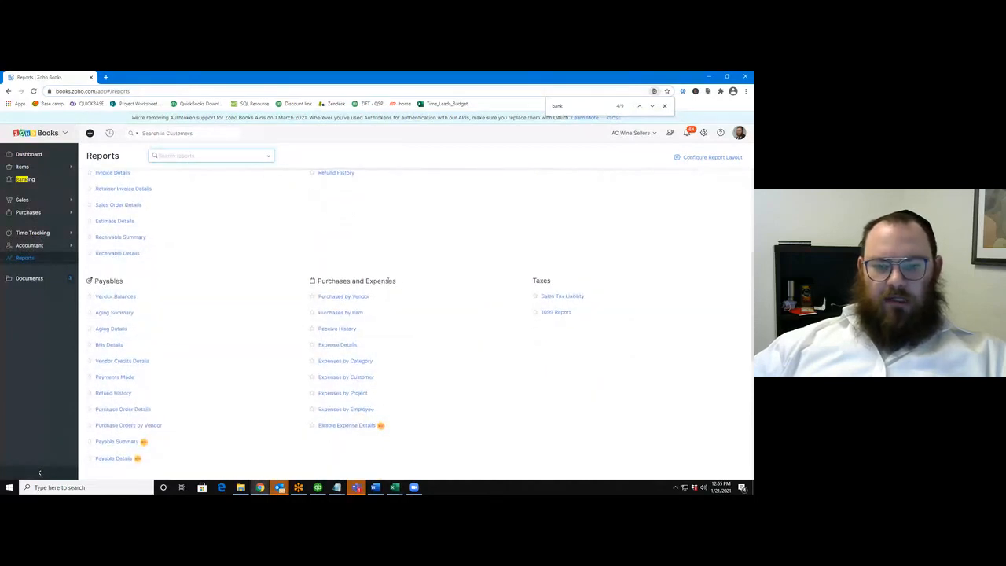
scroll(394, 300, up, 5)
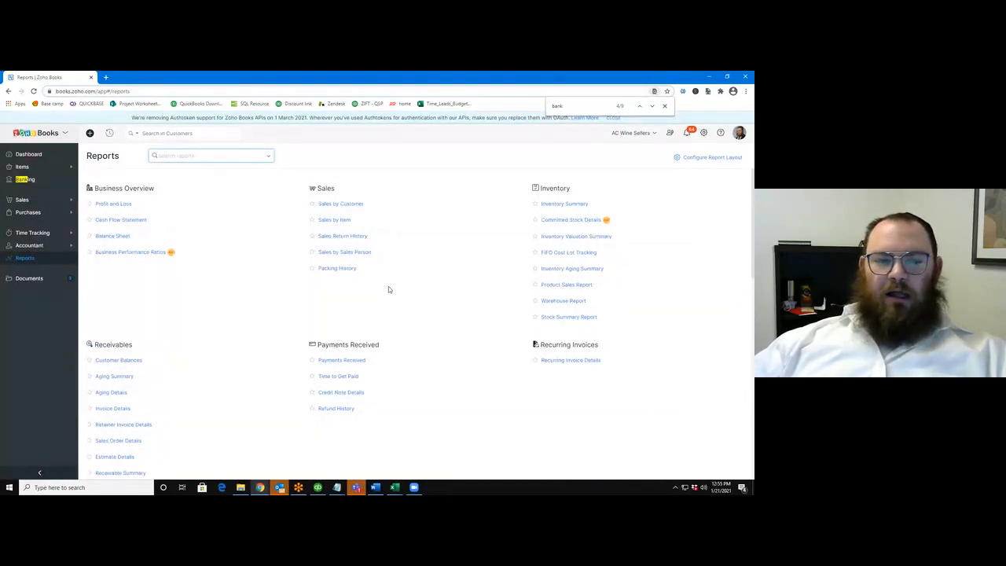
- Run the Profit and Loss report for Previous Year and review its income, cost of goods sold and expense accounts
click(118, 206)
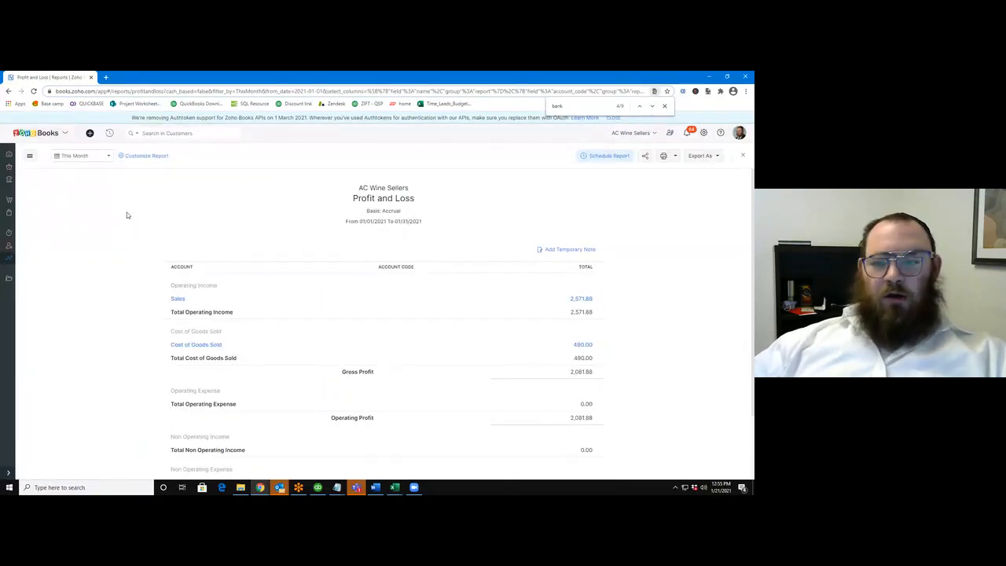
click(110, 157)
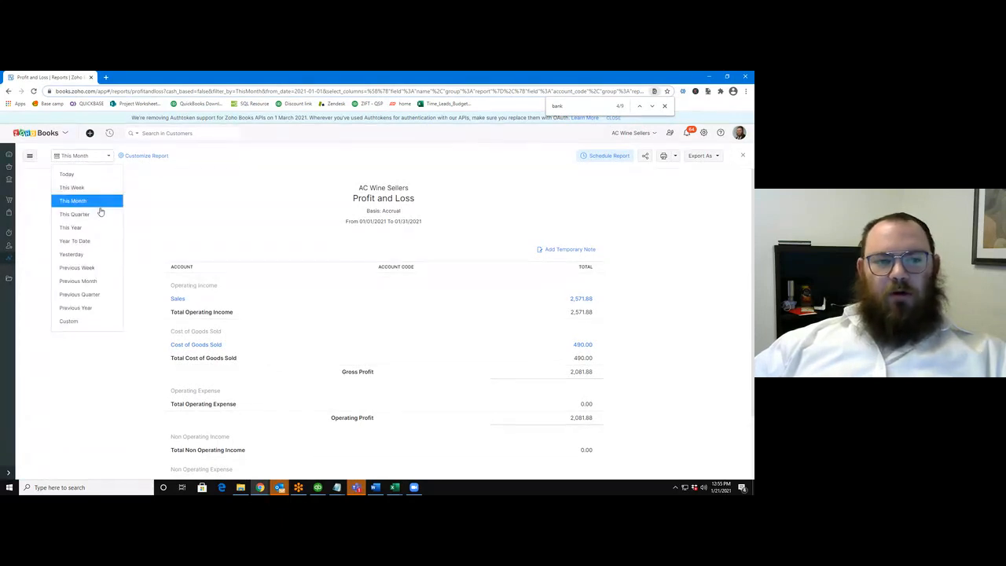
click(76, 308)
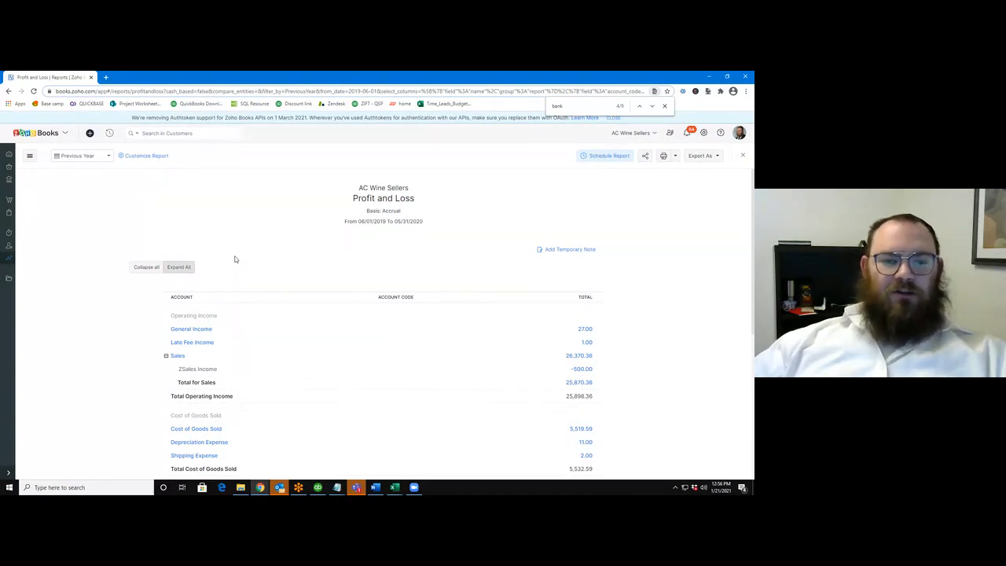
scroll(234, 259, down, 1)
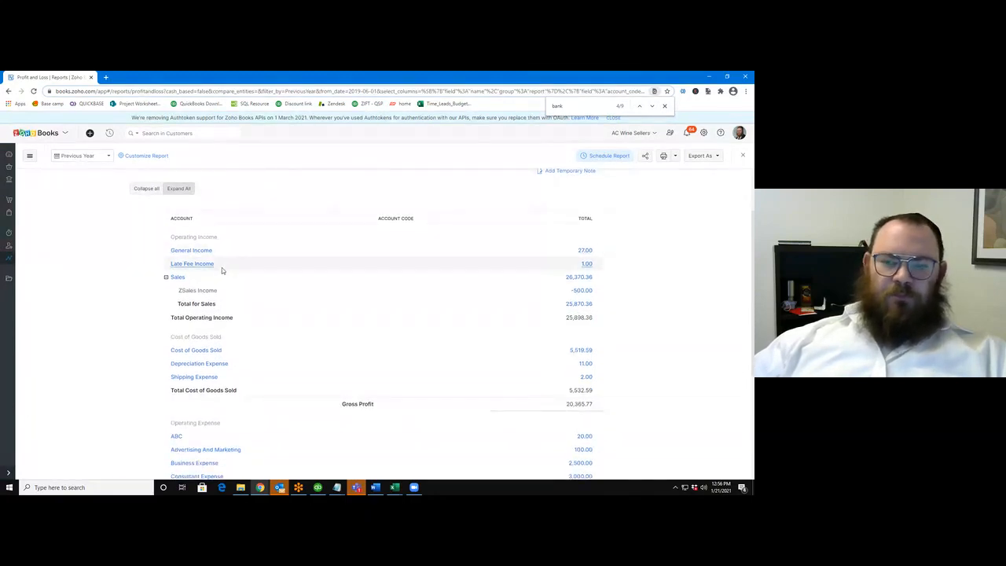
scroll(234, 256, down, 1)
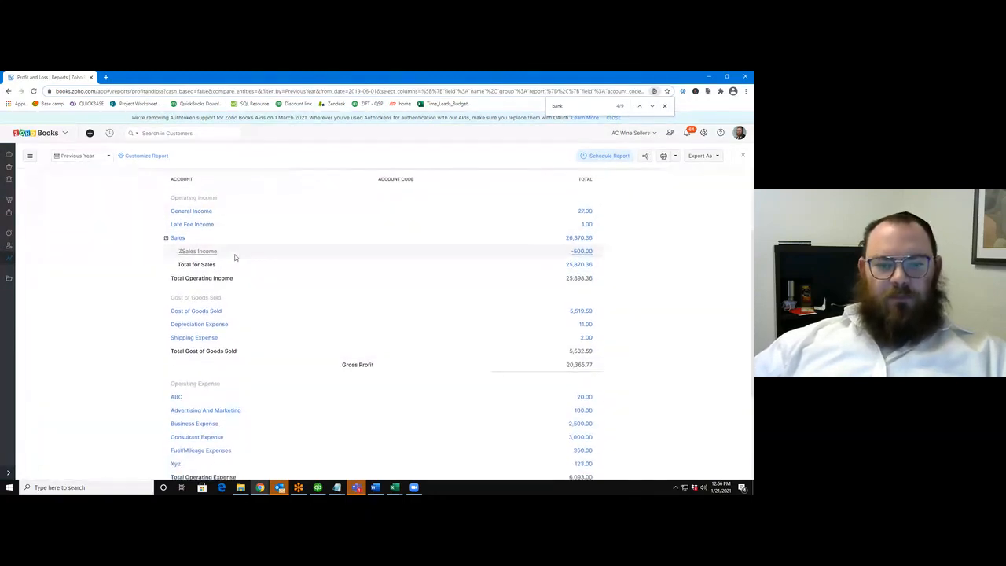
scroll(234, 257, up, 1)
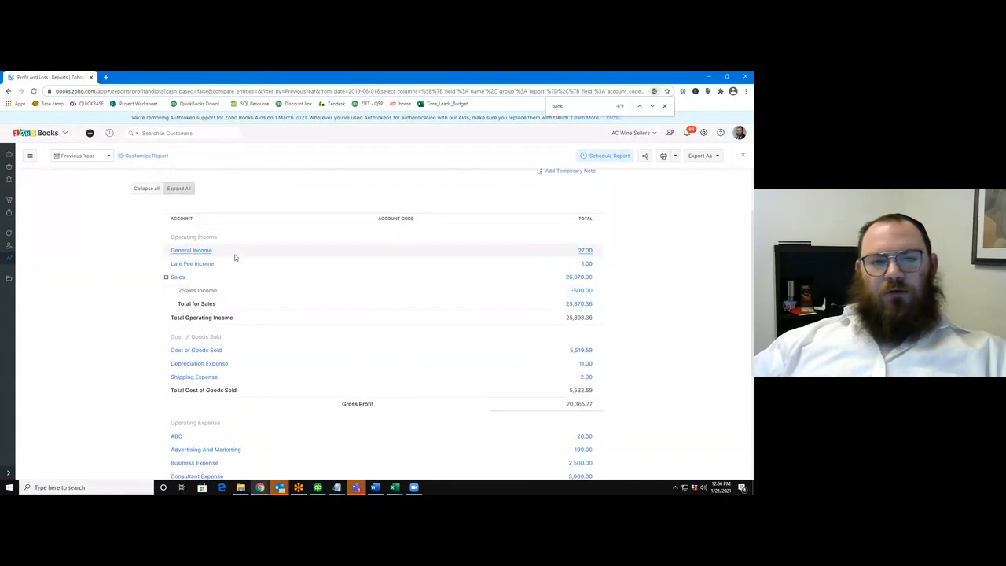
- Open the report's customization options, look through the fields available for an advanced filter, and cancel without applying any
click(151, 158)
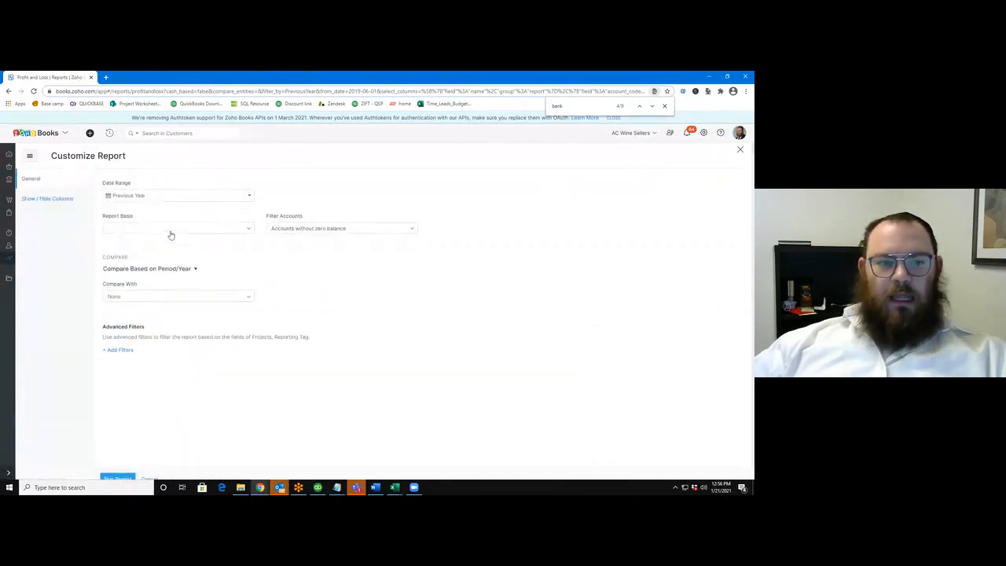
click(123, 353)
click(130, 354)
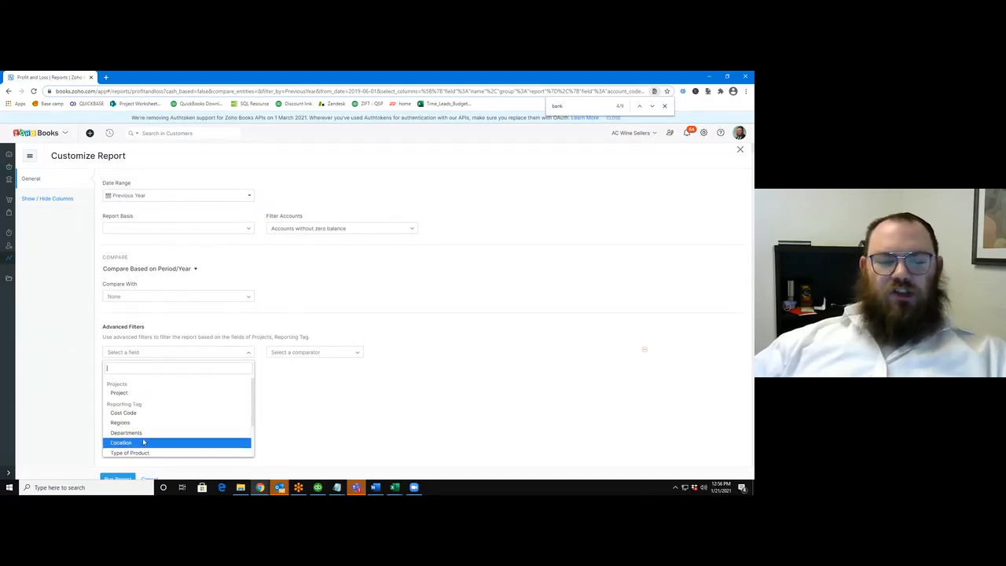
scroll(145, 448, down, 2)
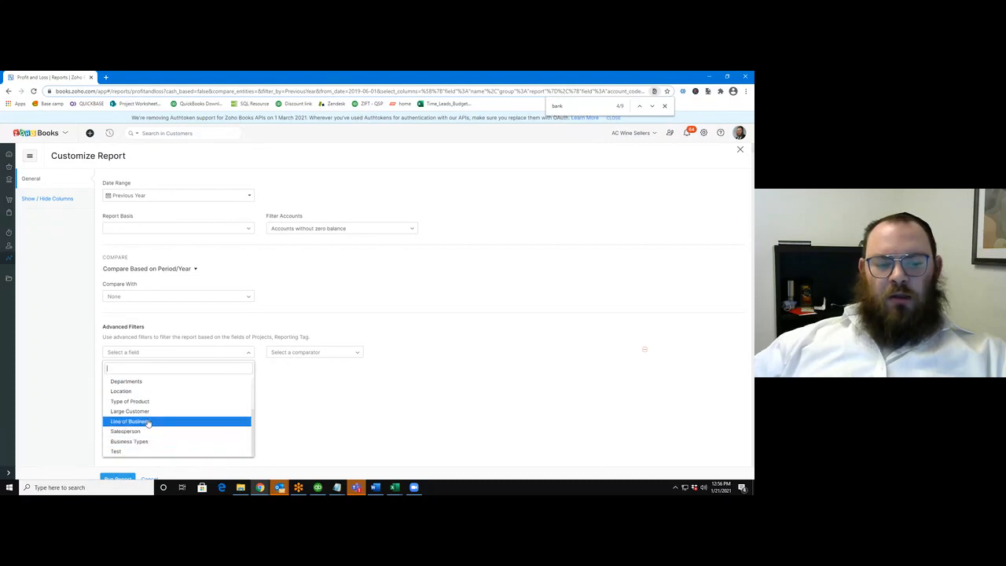
click(153, 468)
click(150, 479)
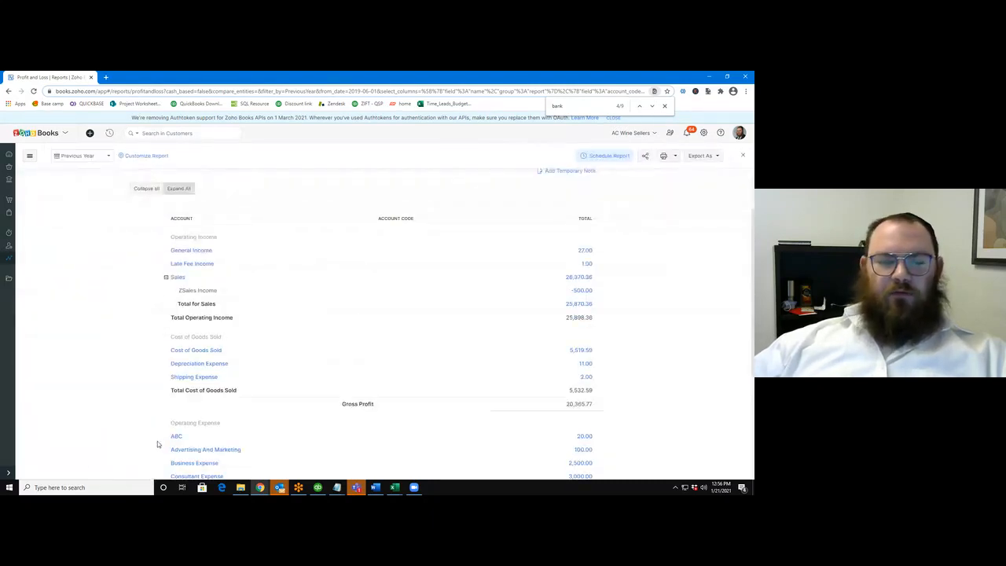
- Review the Profit and Loss report from operating income through cost of goods sold and operating expenses to net profit
scroll(162, 418, up, 2)
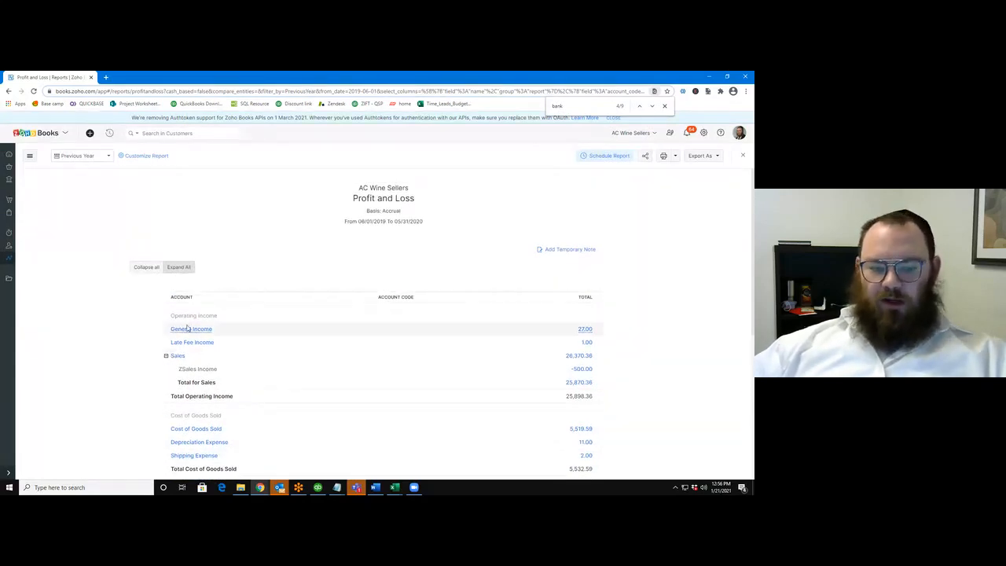
scroll(262, 348, down, 2)
scroll(279, 338, up, 1)
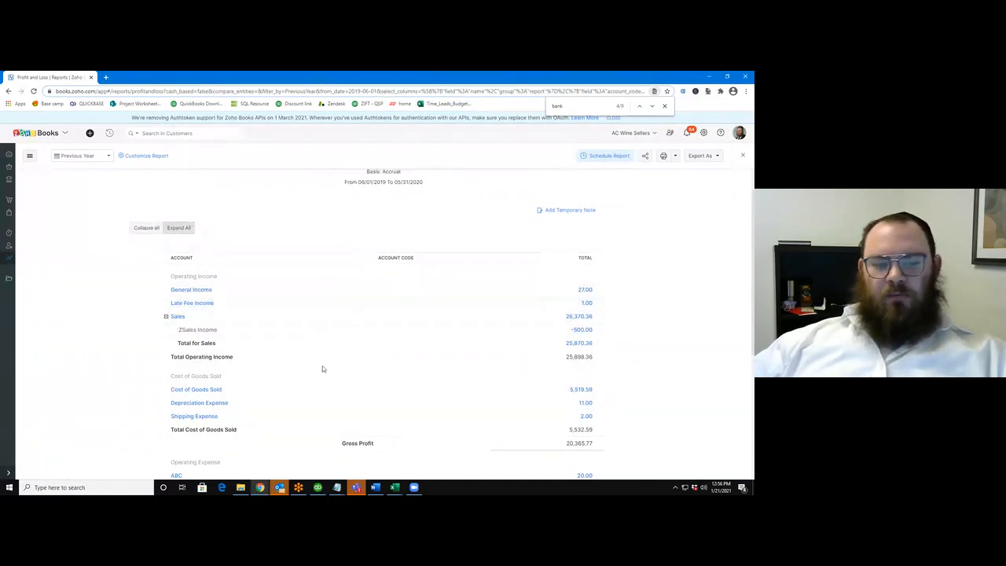
scroll(440, 393, down, 3)
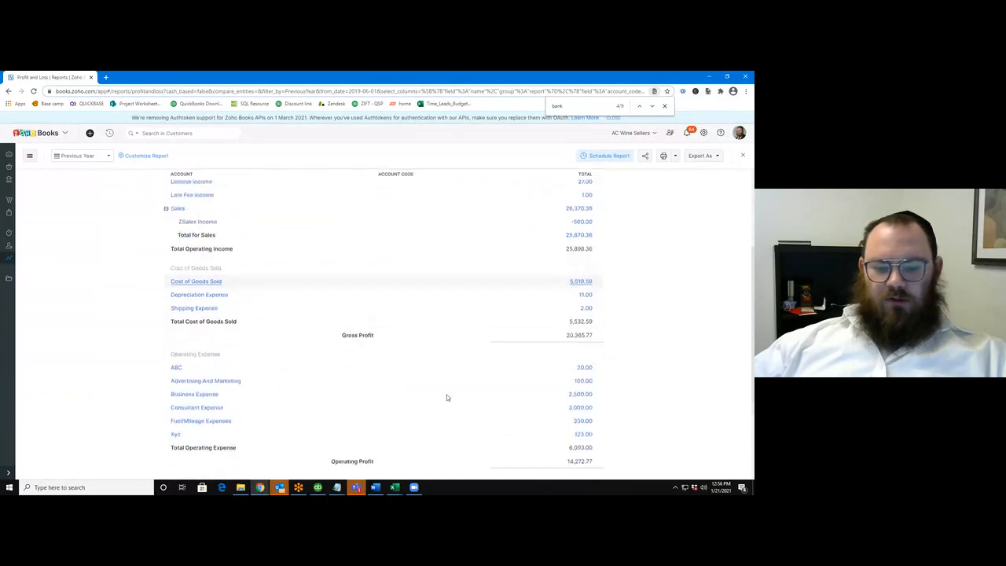
scroll(401, 370, down, 2)
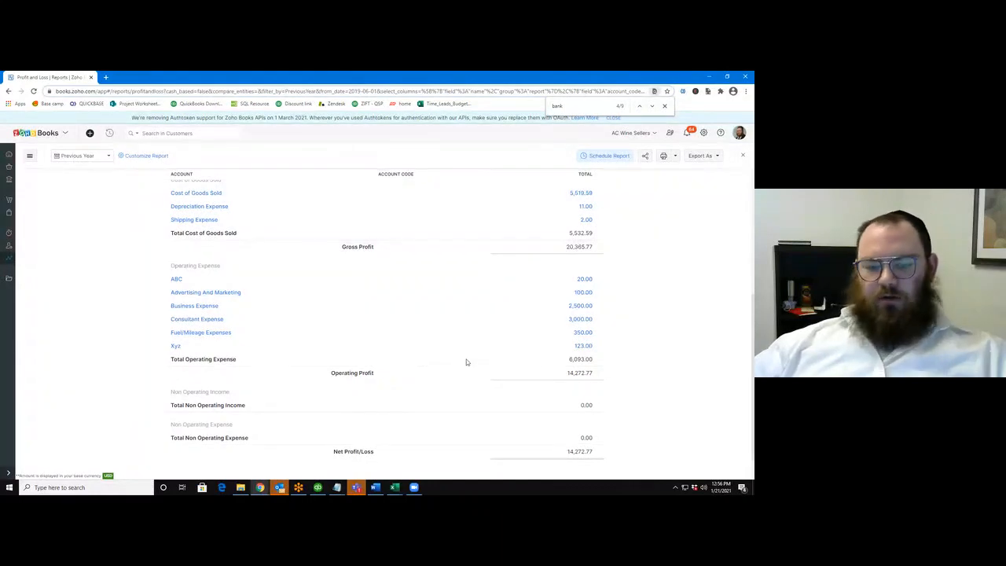
scroll(467, 362, down, 1)
scroll(417, 376, up, 1)
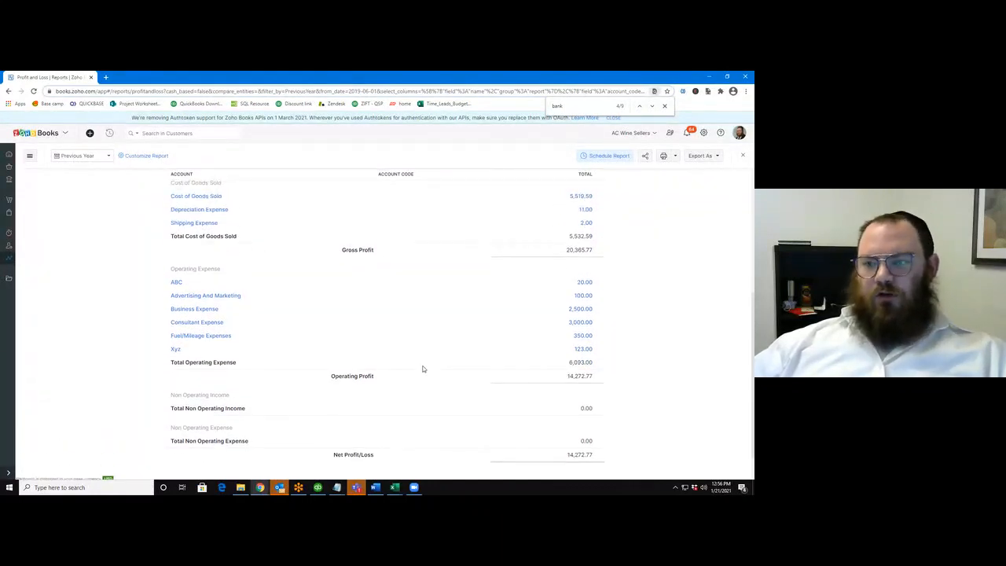
scroll(426, 367, up, 6)
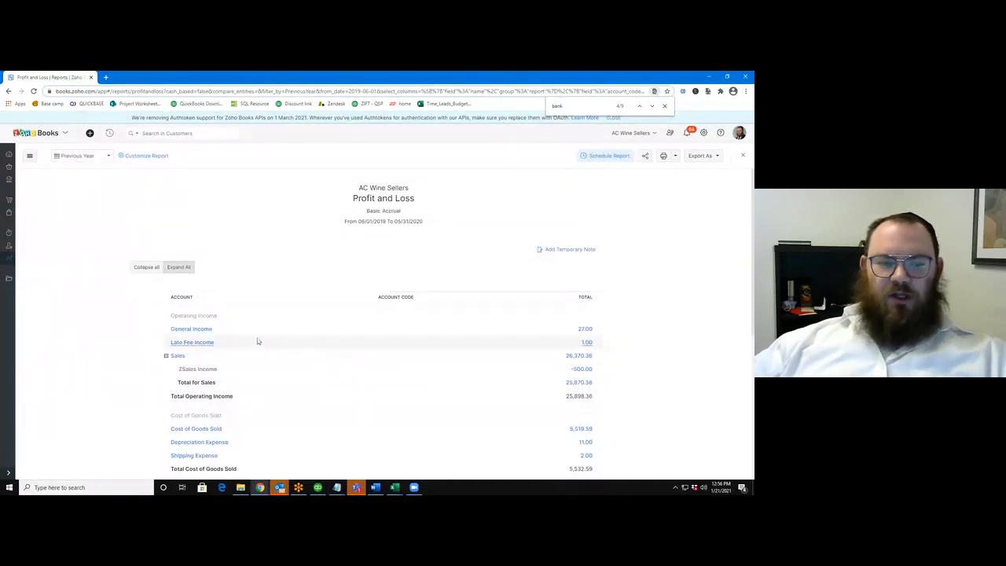
- Compare the collapsed and expanded views of the report's sub-accounts, leaving all accounts collapsed
click(154, 270)
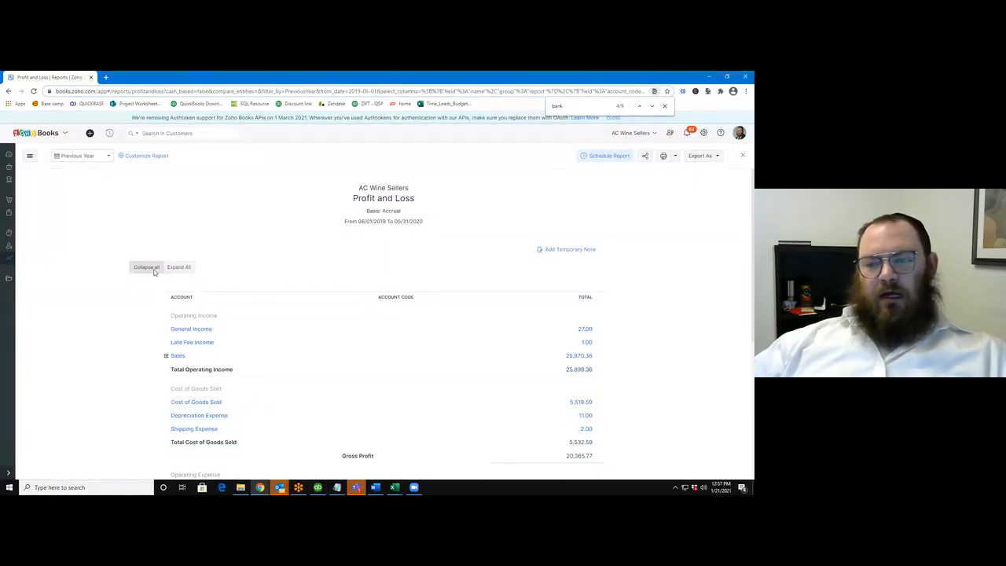
click(176, 269)
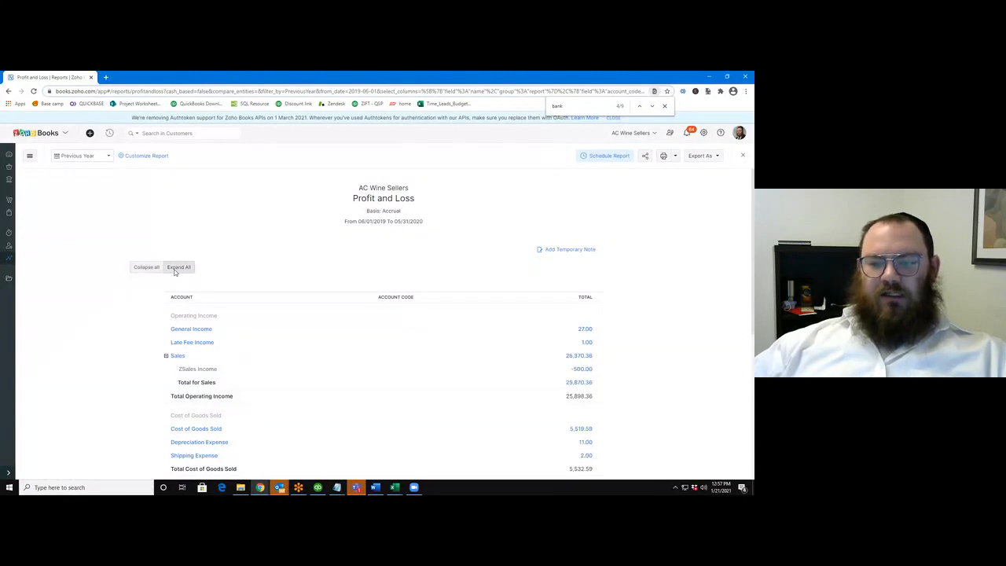
click(145, 269)
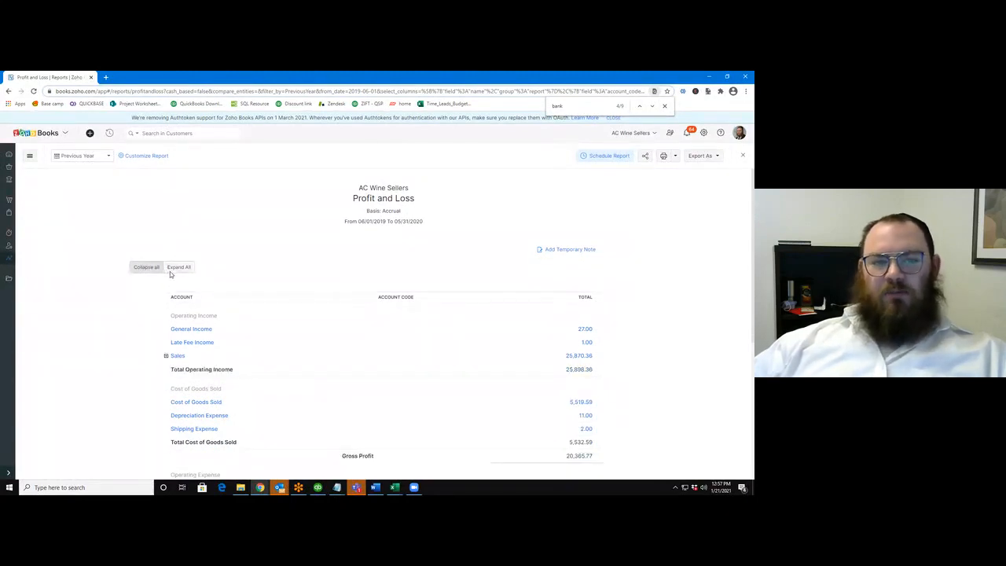